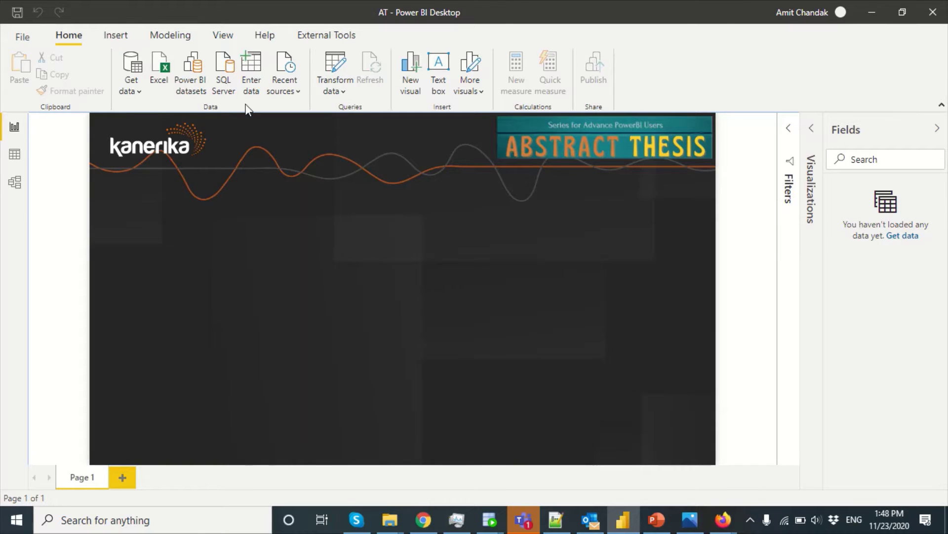
Open the sales_data_config1 workbook as an Excel data source
click(161, 79)
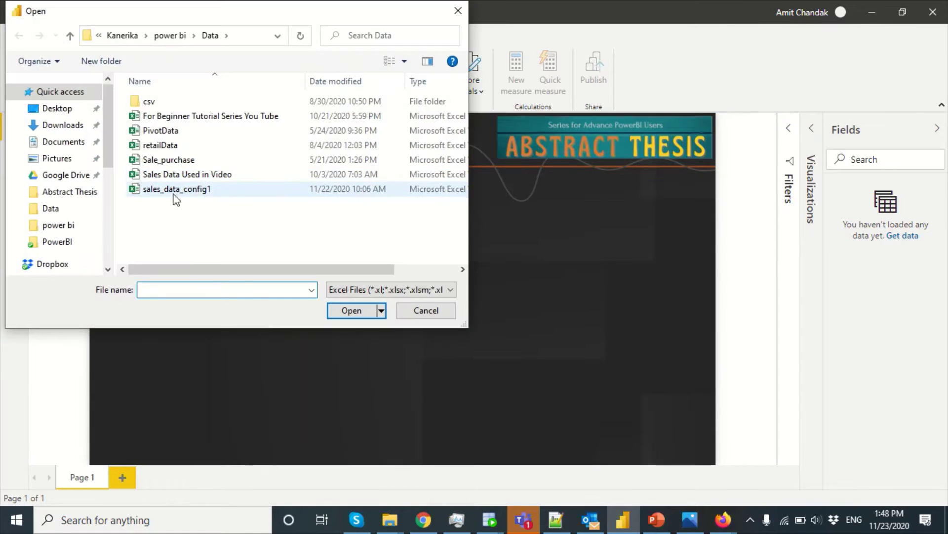
click(179, 195)
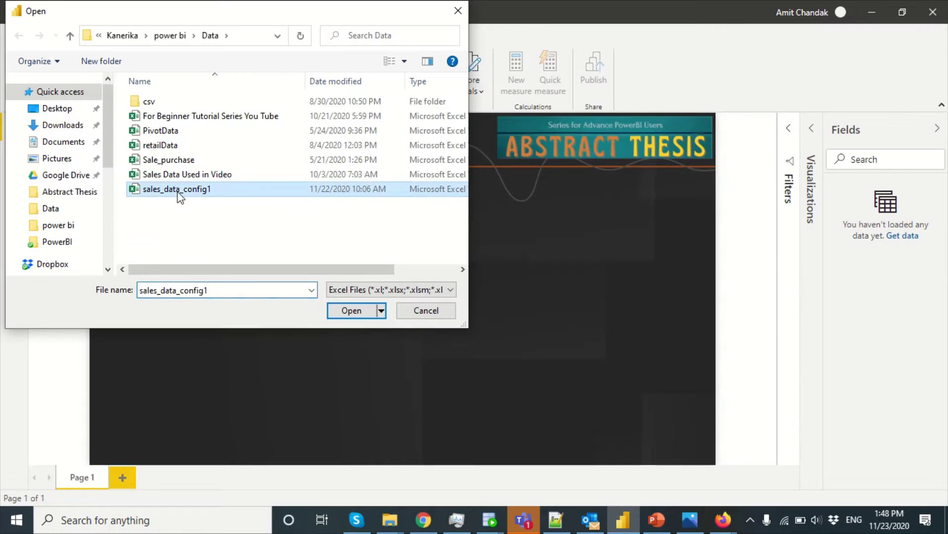
click(347, 310)
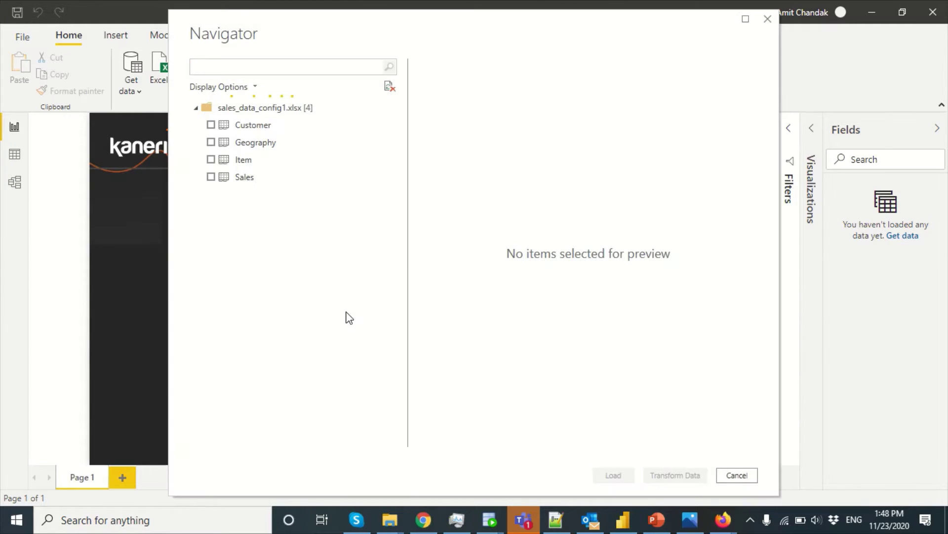
Select the Customer, Geography, Item and Sales tables in Navigator and load them
click(211, 125)
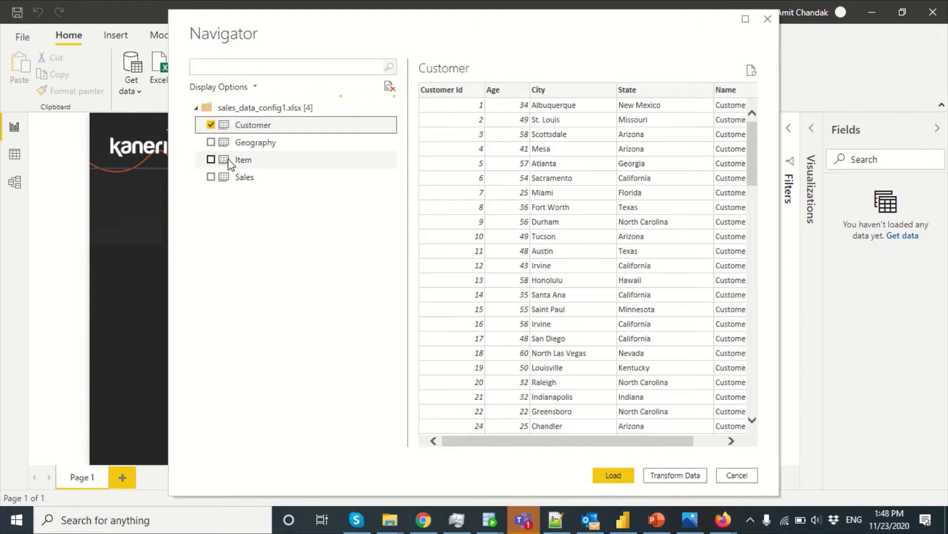
click(243, 184)
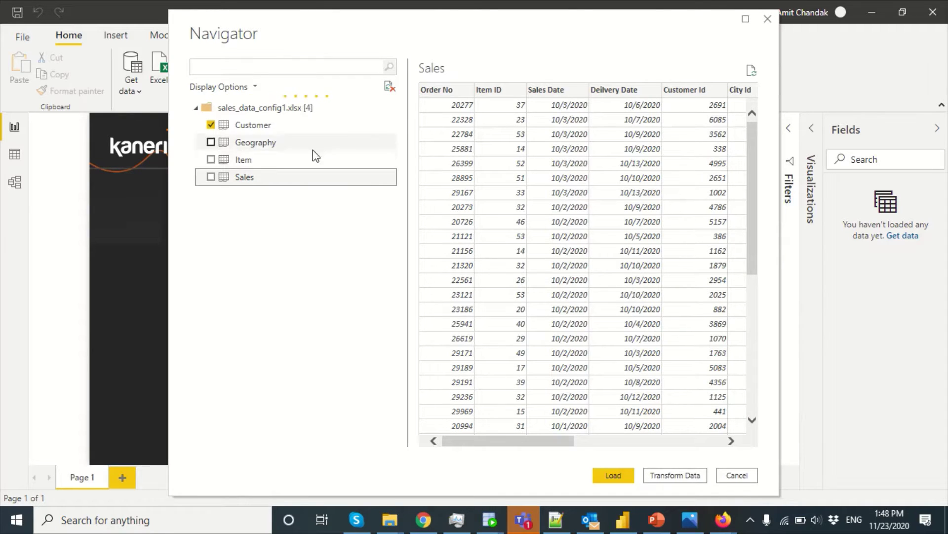
click(260, 162)
click(211, 177)
click(212, 160)
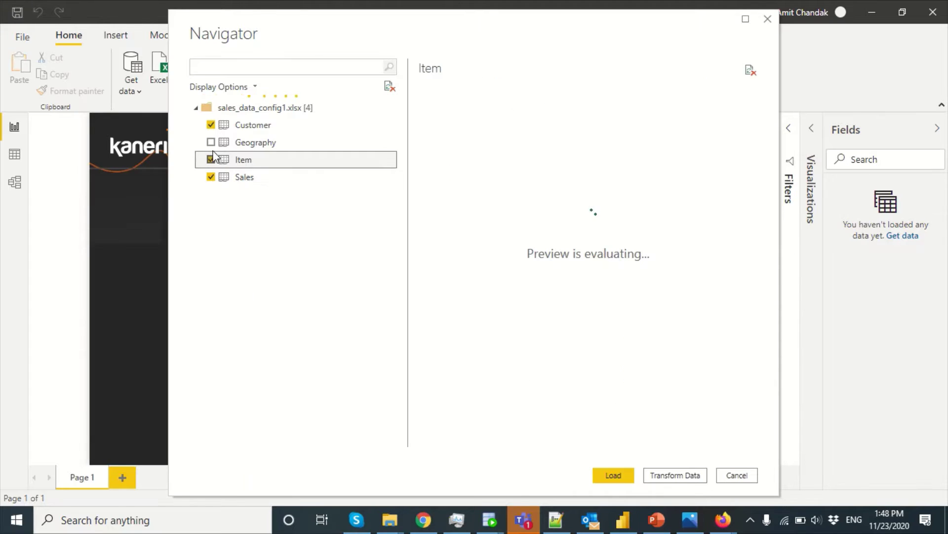
click(212, 143)
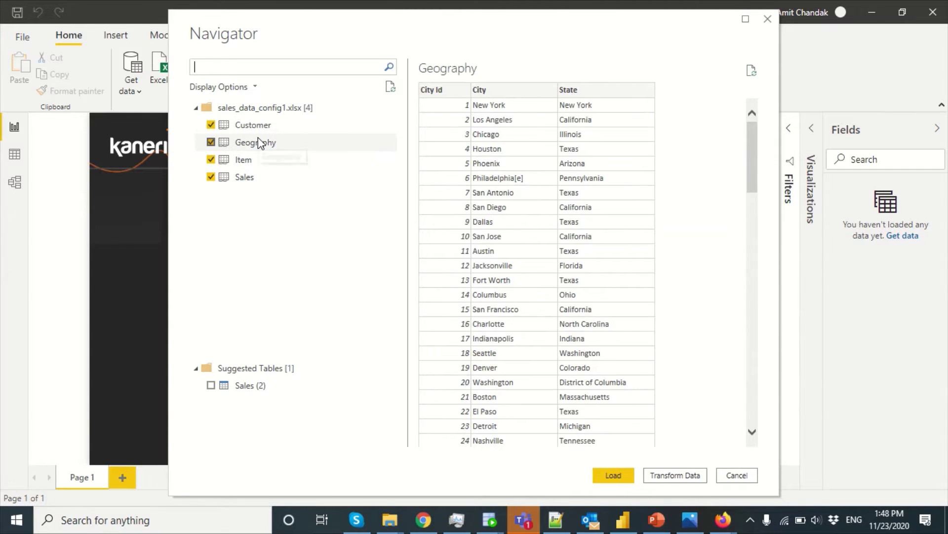
click(256, 126)
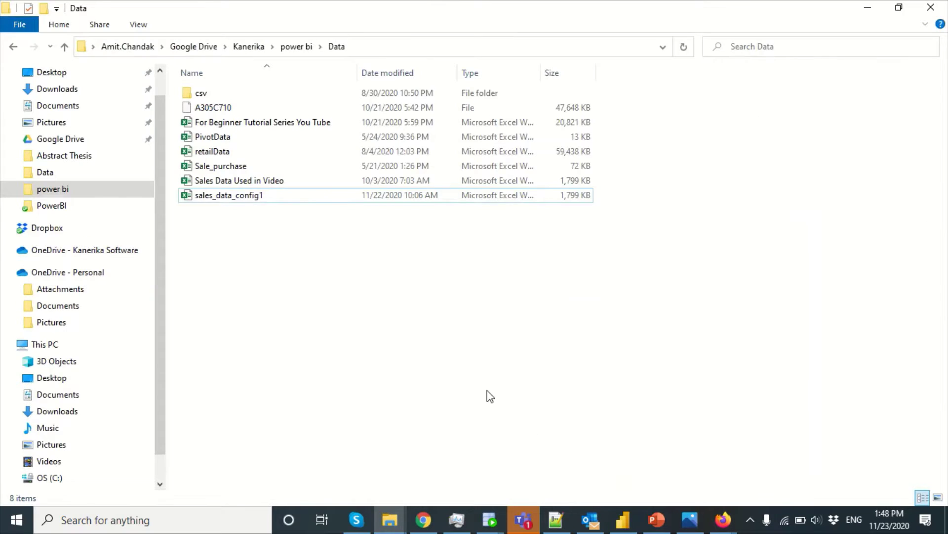
click(623, 520)
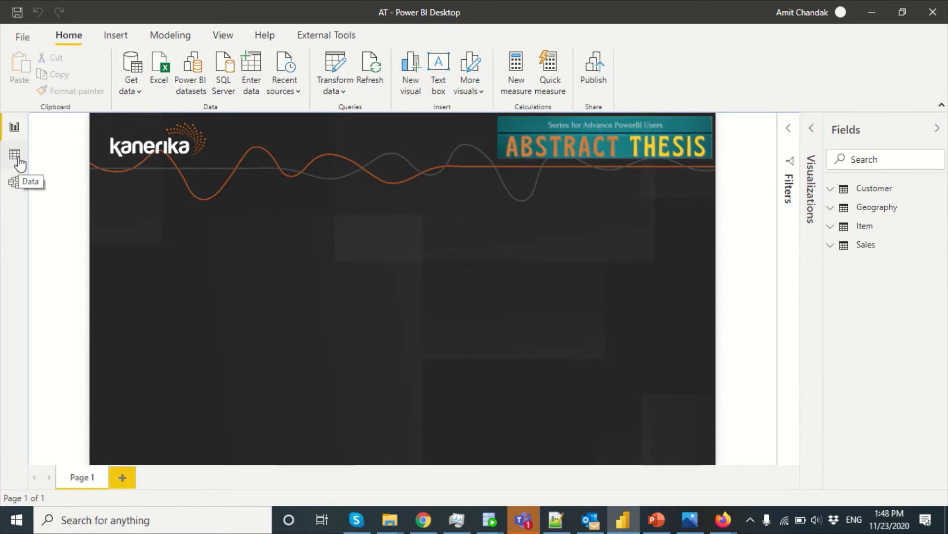
In Model view, delete the Customer–Geography relationship
click(18, 186)
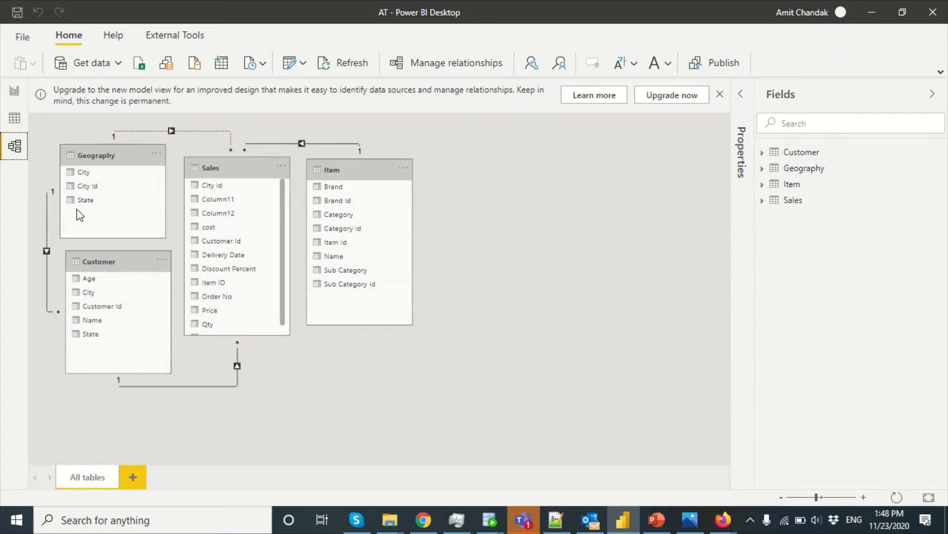
click(48, 232)
double_click(47, 231)
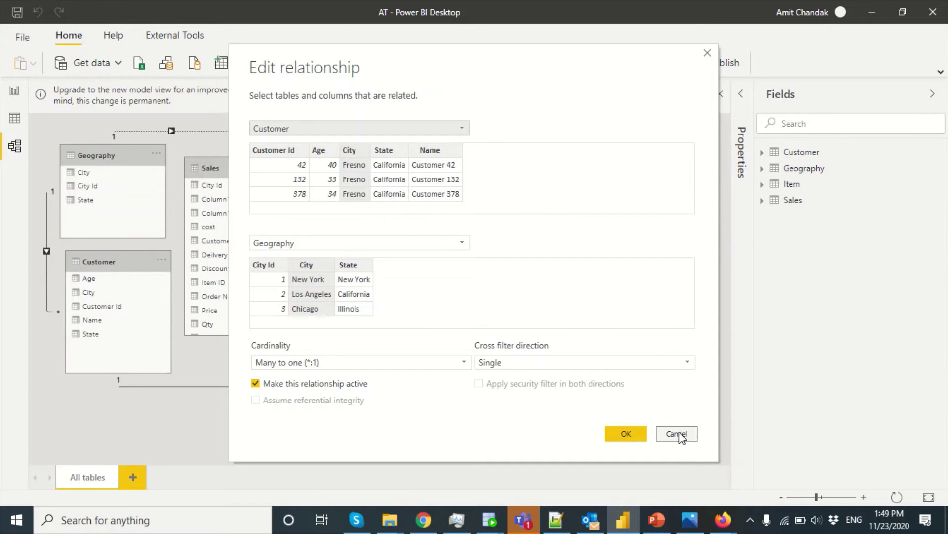
click(676, 434)
right_click(47, 245)
key(Escape)
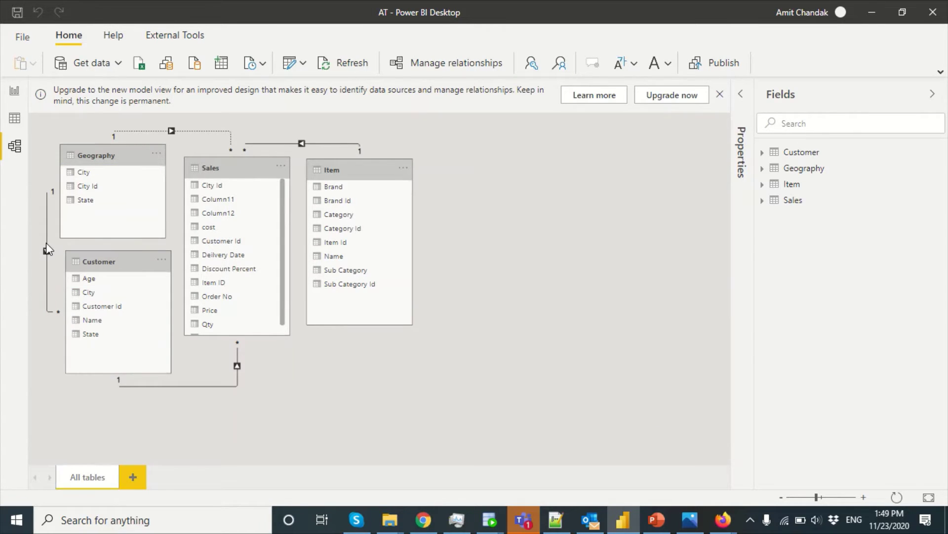
right_click(46, 243)
click(57, 252)
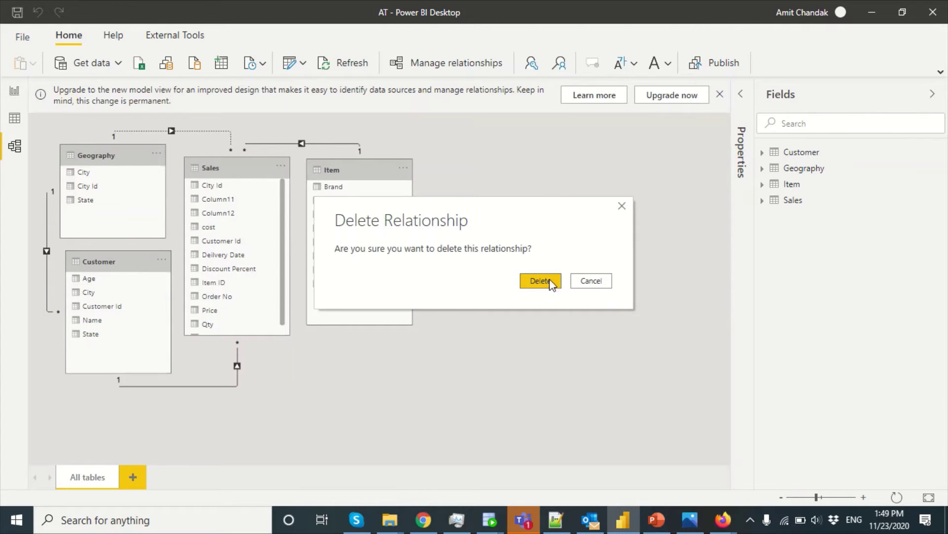
click(550, 281)
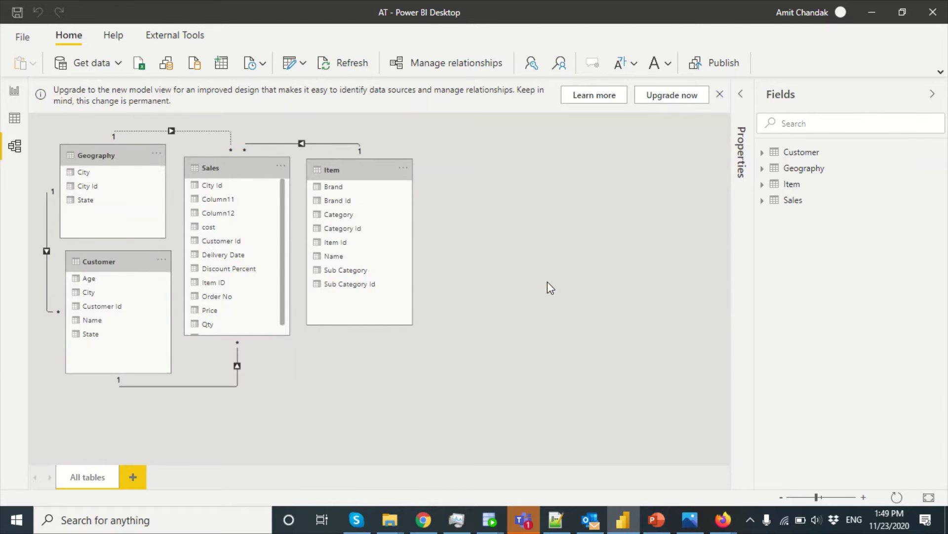
Make the Sales–Geography relationship active and return to Report view
double_click(194, 131)
click(267, 385)
click(624, 432)
click(14, 92)
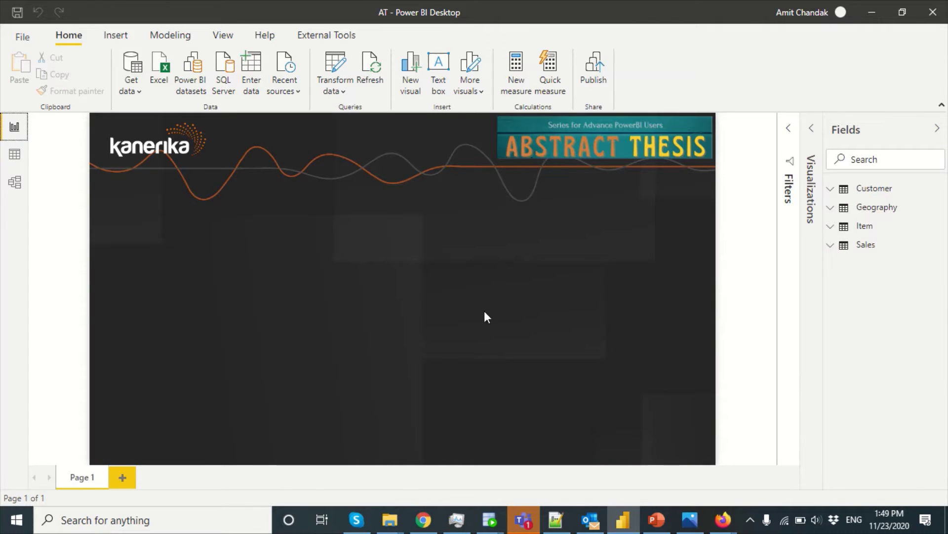
Rename sales_data_config1 to sales_data_config in the Data folder, then switch back to Power BI
mouse_move(390, 517)
click(168, 486)
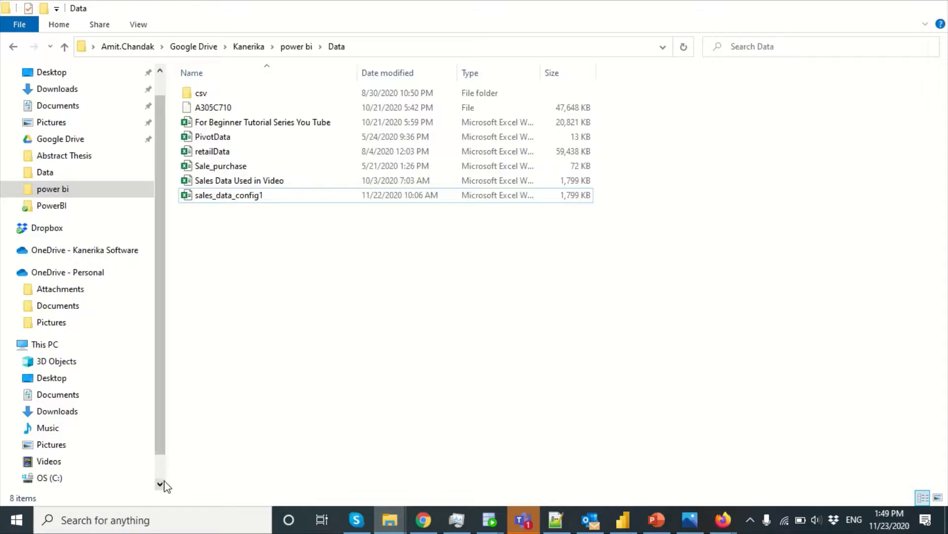
click(256, 196)
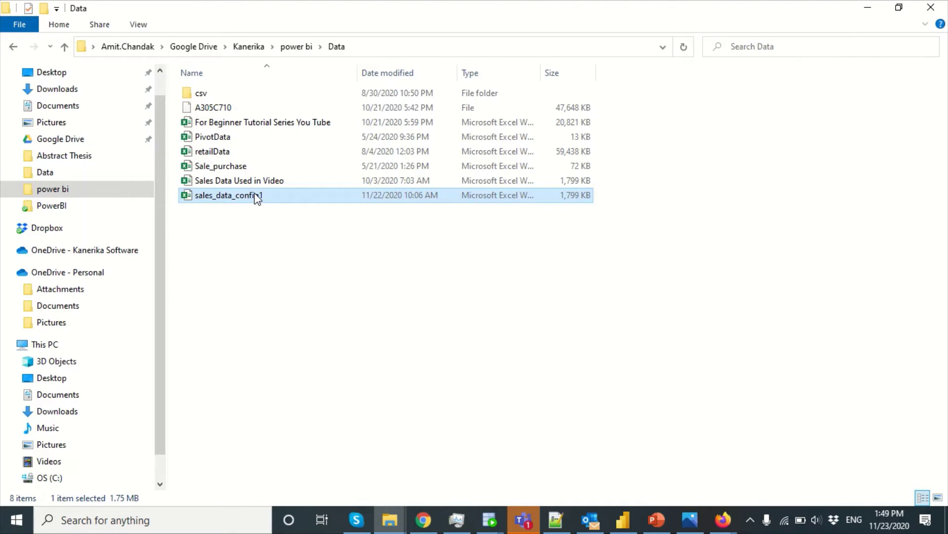
click(256, 197)
click(273, 198)
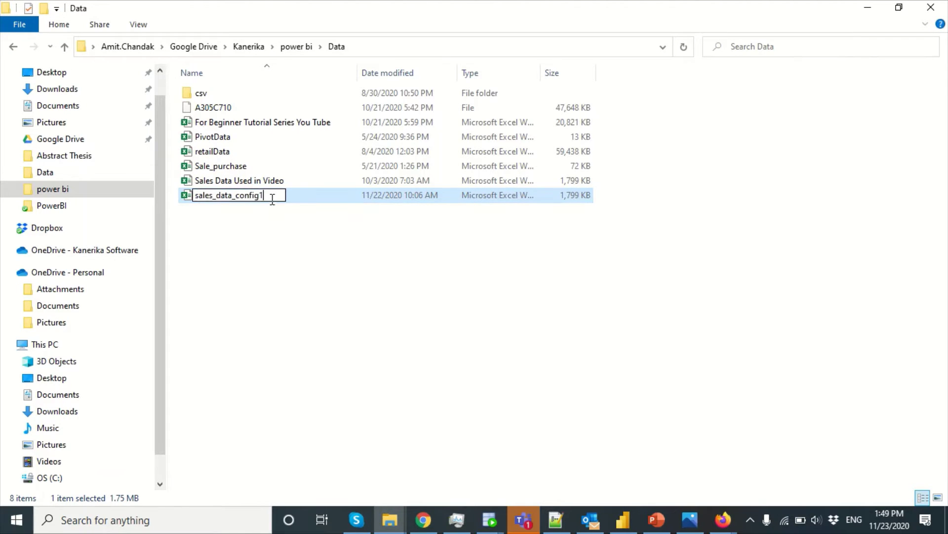
key(BackSpace)
click(286, 247)
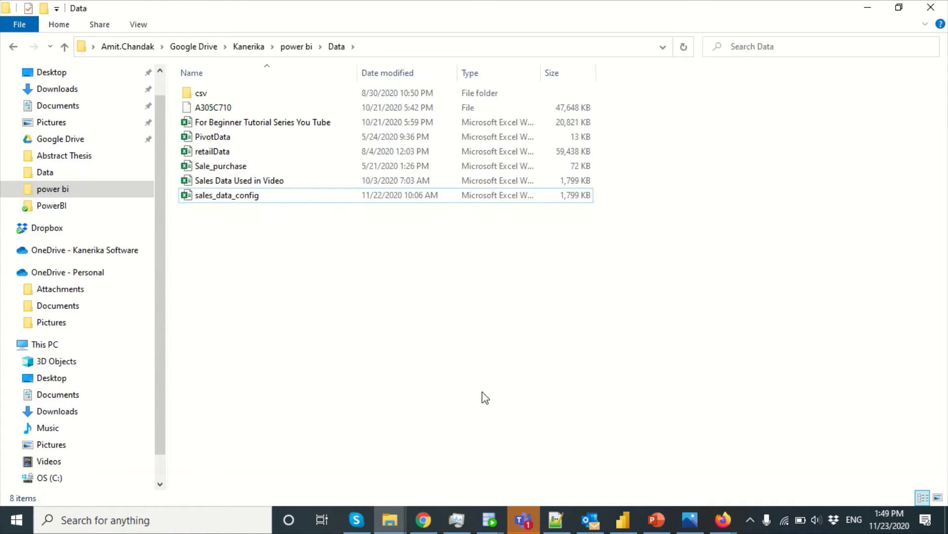
key(alt+Tab)
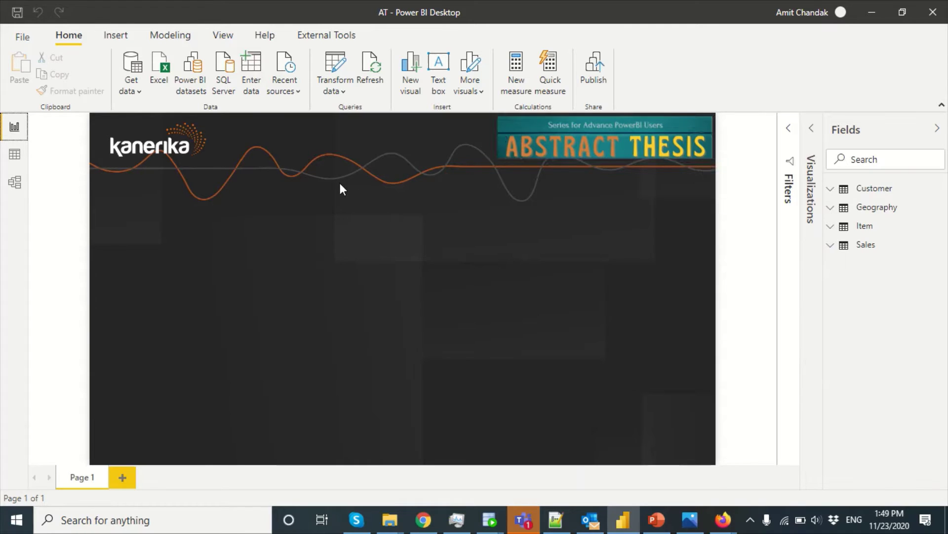
Refresh the report, dismiss the missing sales_data_config1.xlsx error, and check Recent sources
click(370, 79)
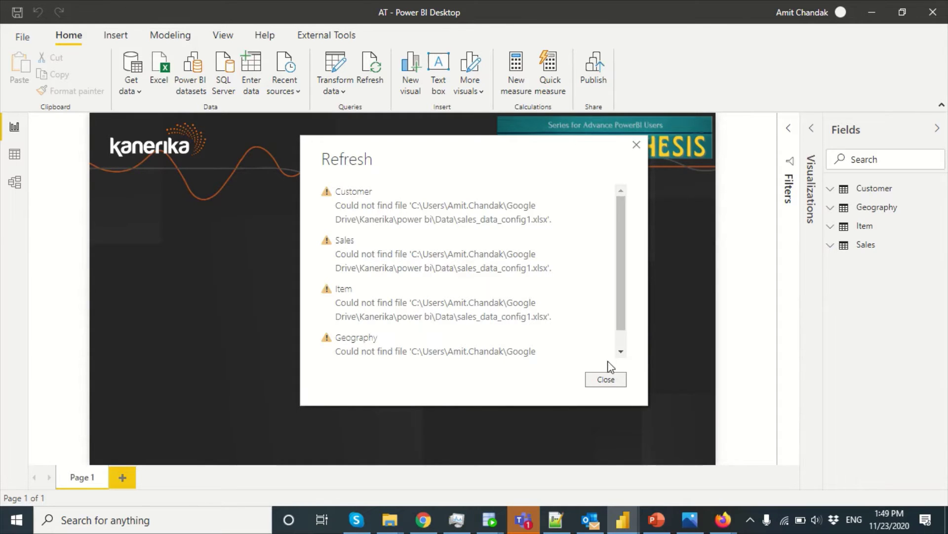
click(605, 382)
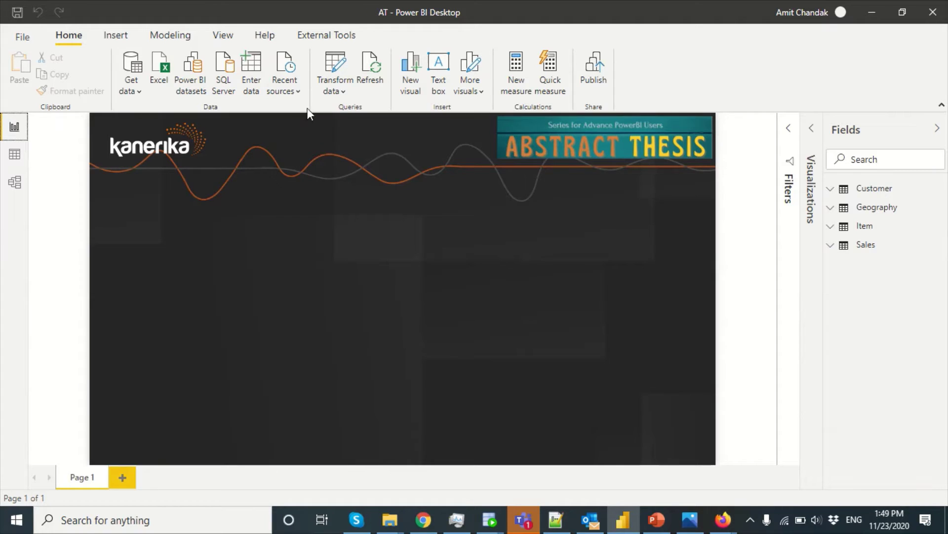
click(298, 92)
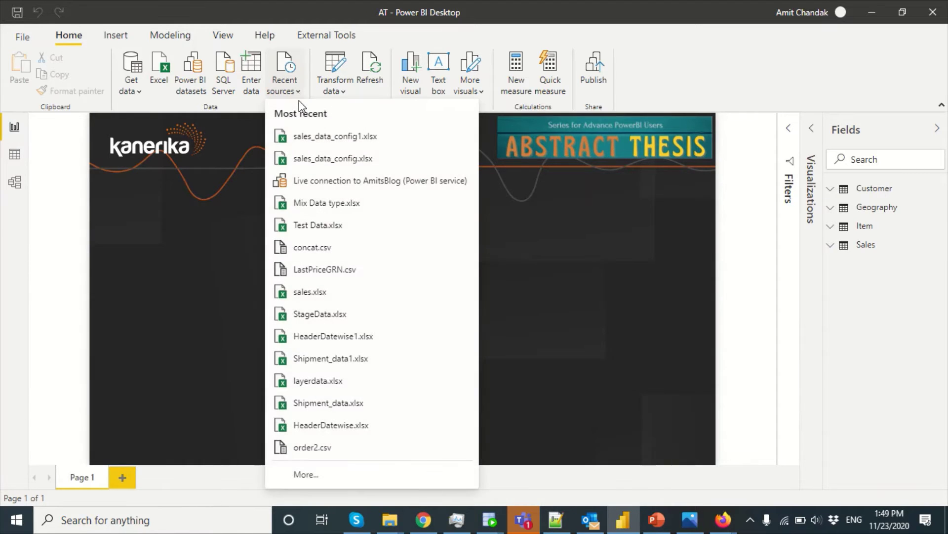
click(611, 232)
click(336, 89)
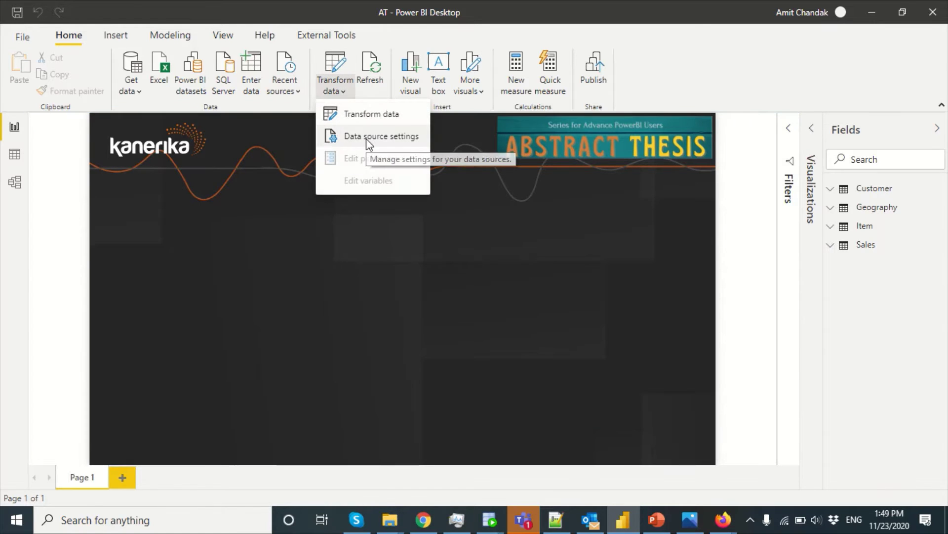
In Data source settings, change the Excel source path to sales_data_config.xlsx
click(22, 39)
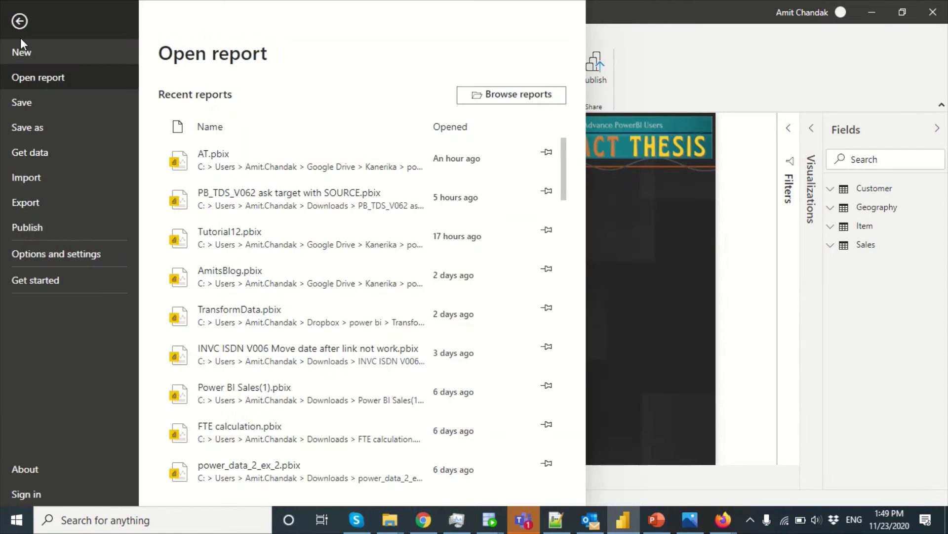
click(28, 253)
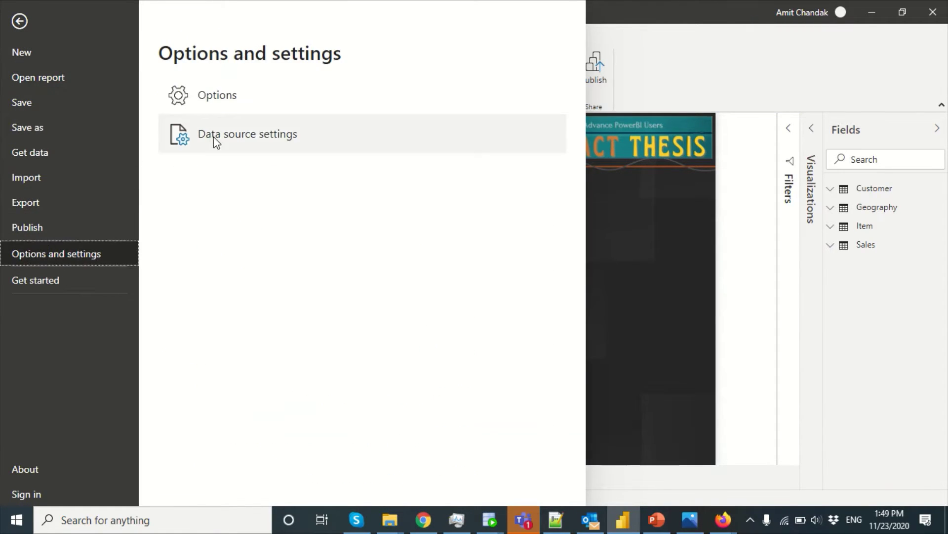
click(239, 134)
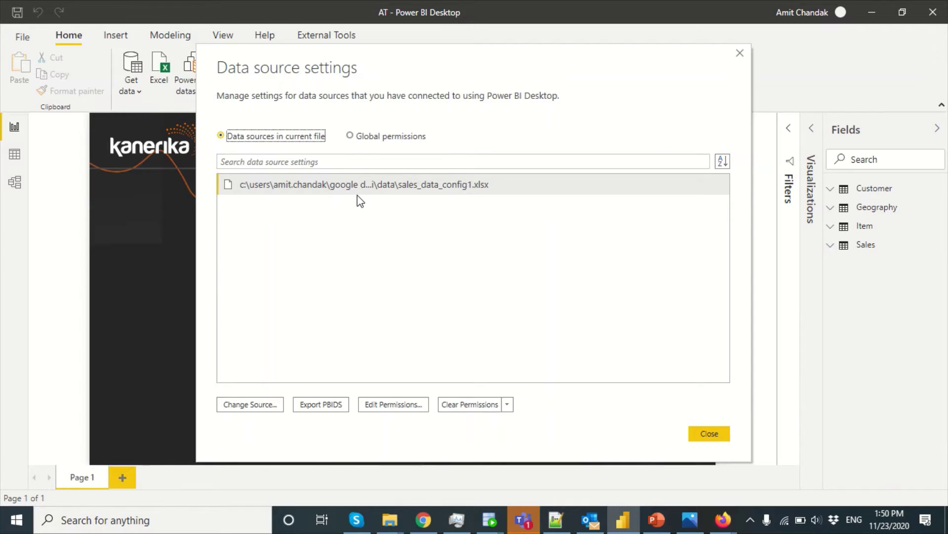
click(261, 408)
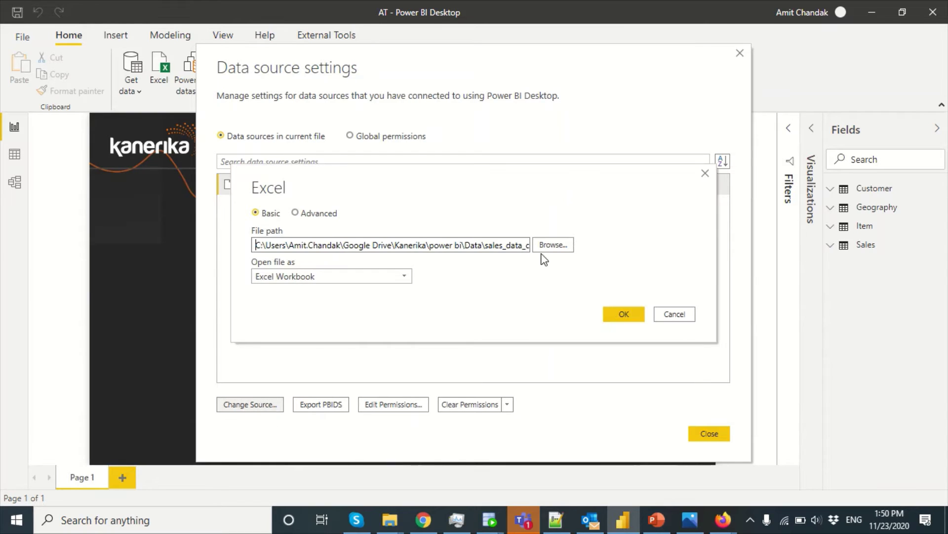
click(551, 245)
click(396, 340)
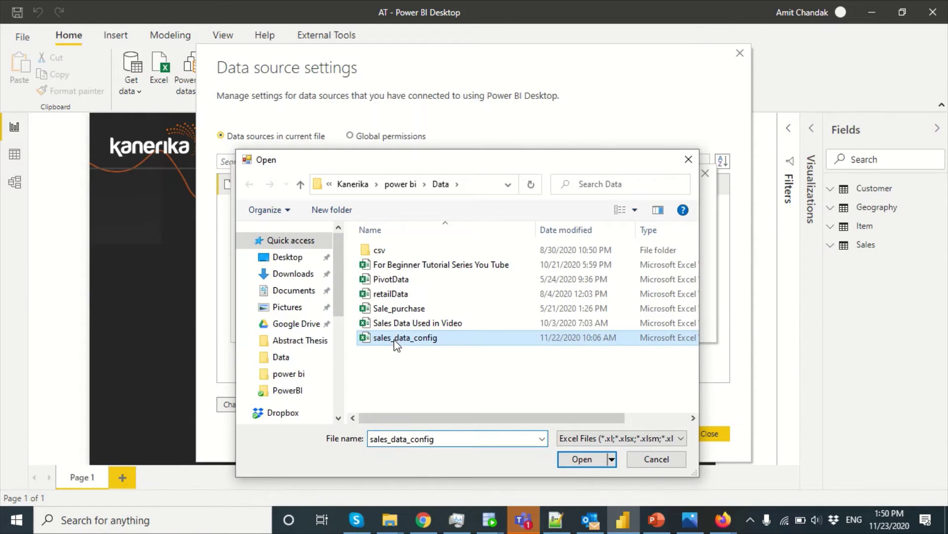
click(583, 459)
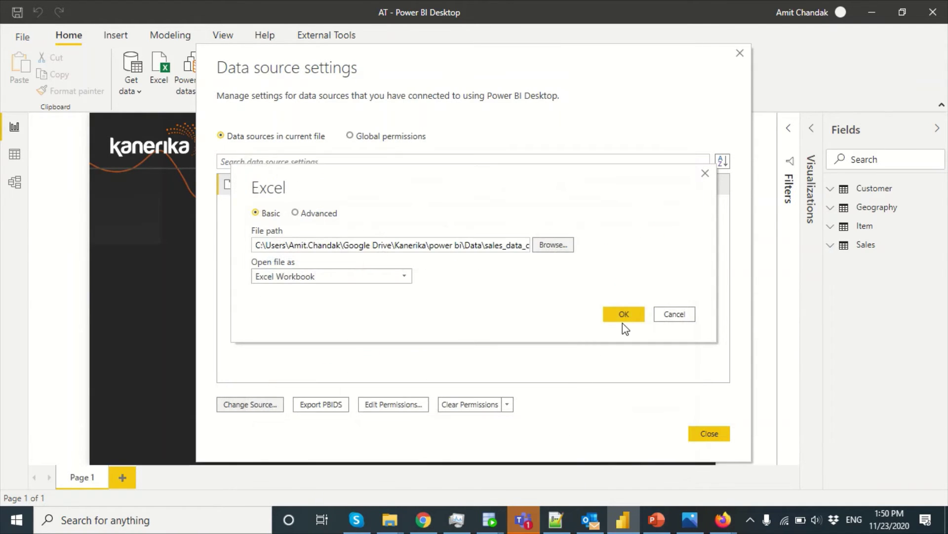
click(619, 314)
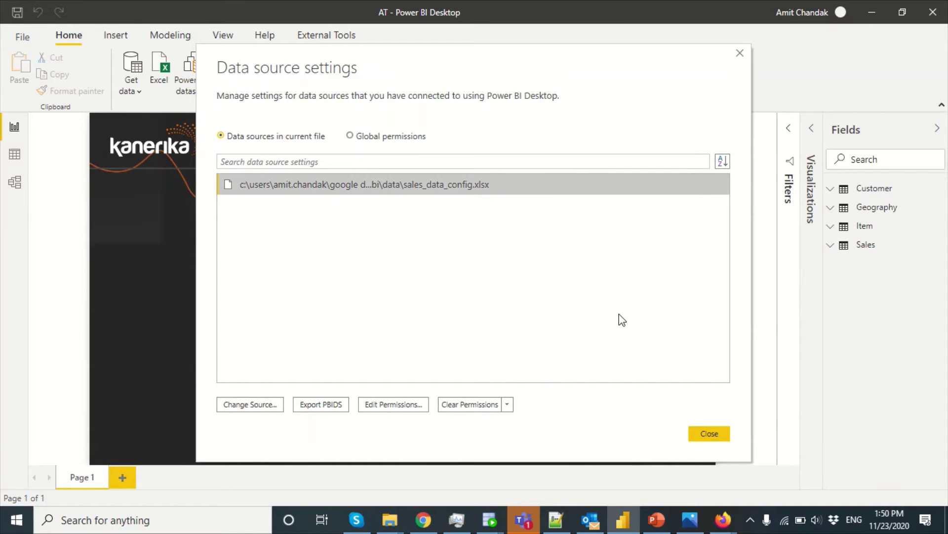
click(703, 438)
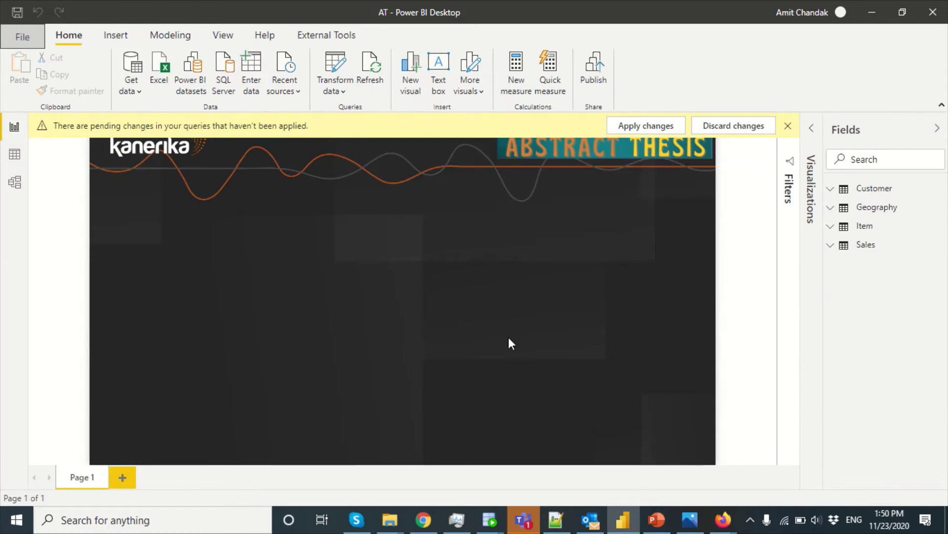
Apply the pending query changes and view the reloaded model diagram
click(621, 125)
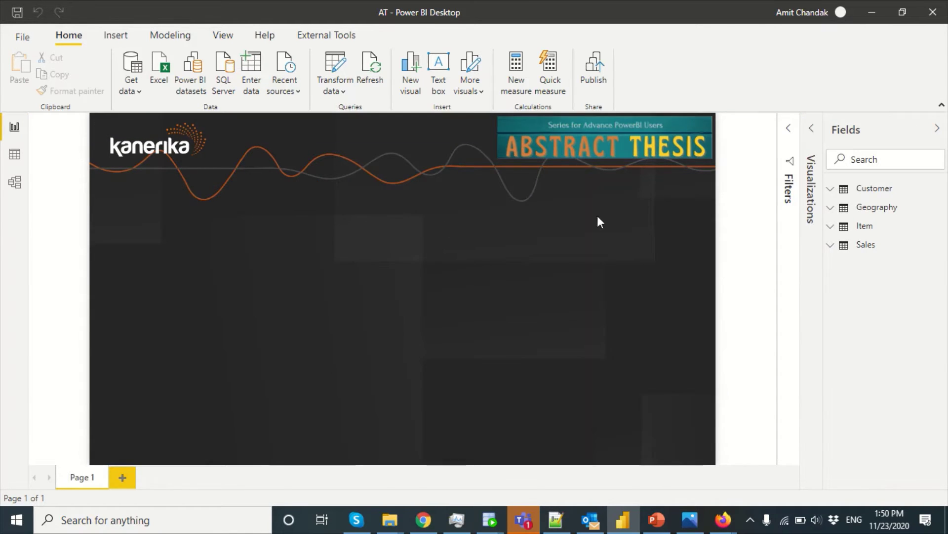
click(14, 183)
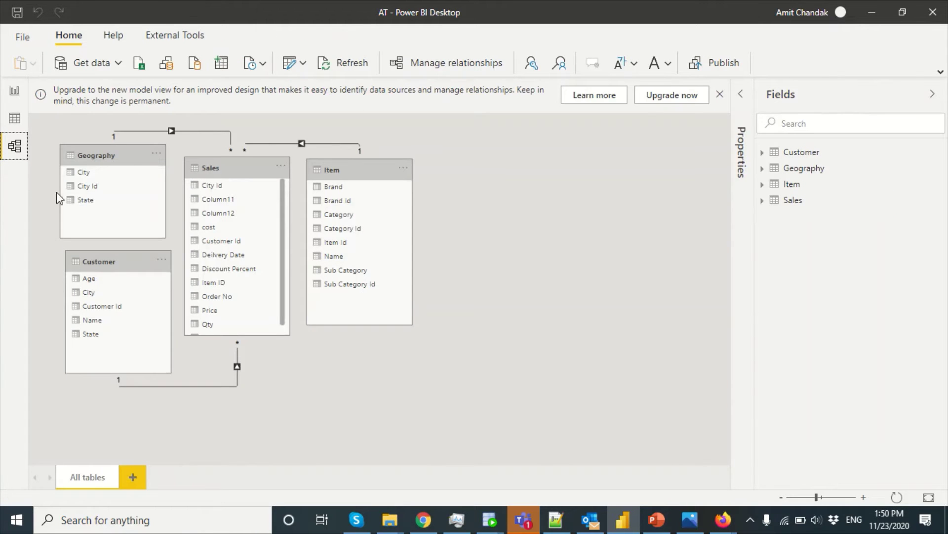
Return to the report page and look at the Sales table's context menu
click(12, 92)
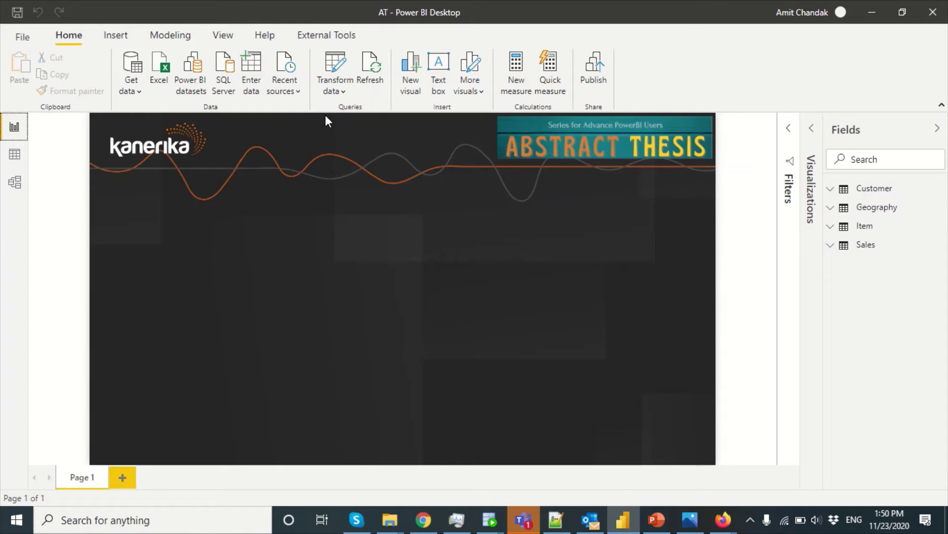
right_click(865, 247)
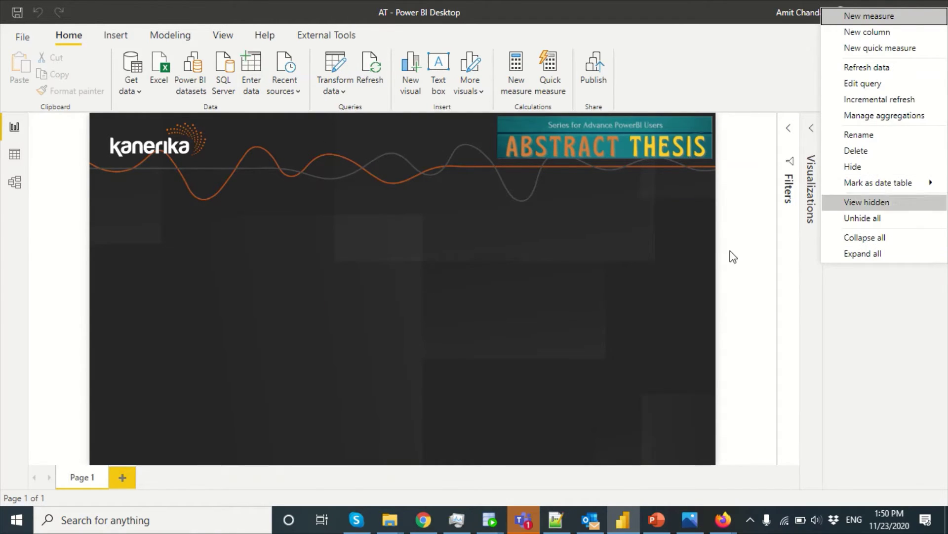
click(537, 306)
Rename the Data folder workbook from sales_data_config to sales_data_config1
mouse_move(389, 519)
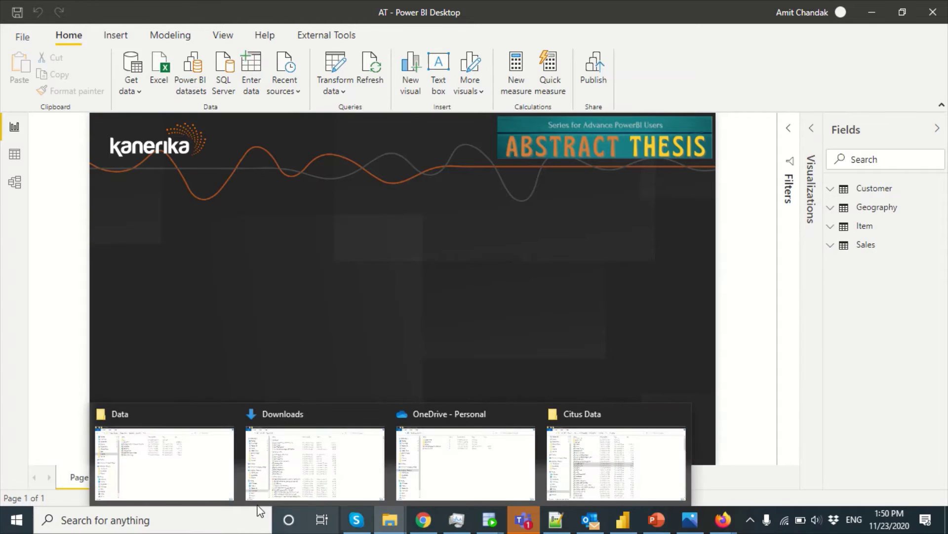
click(191, 479)
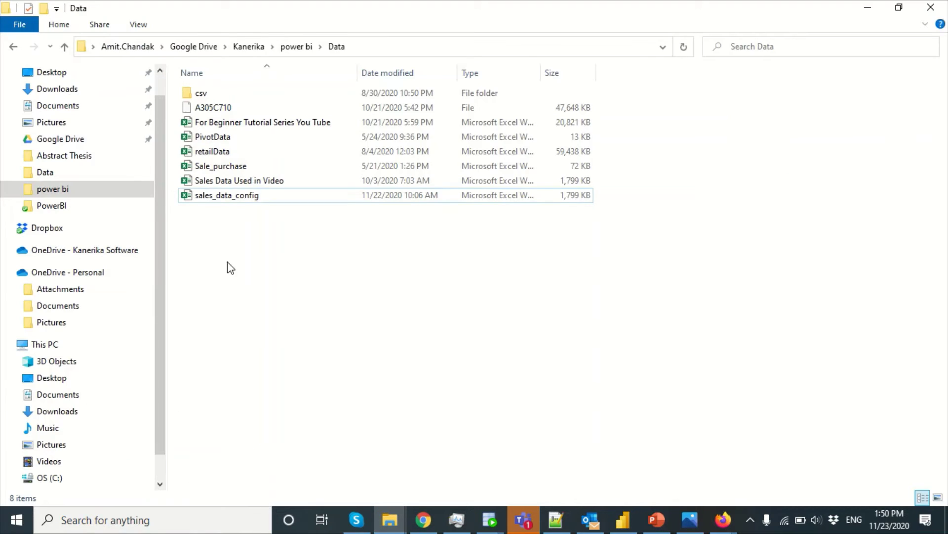
click(247, 197)
click(247, 204)
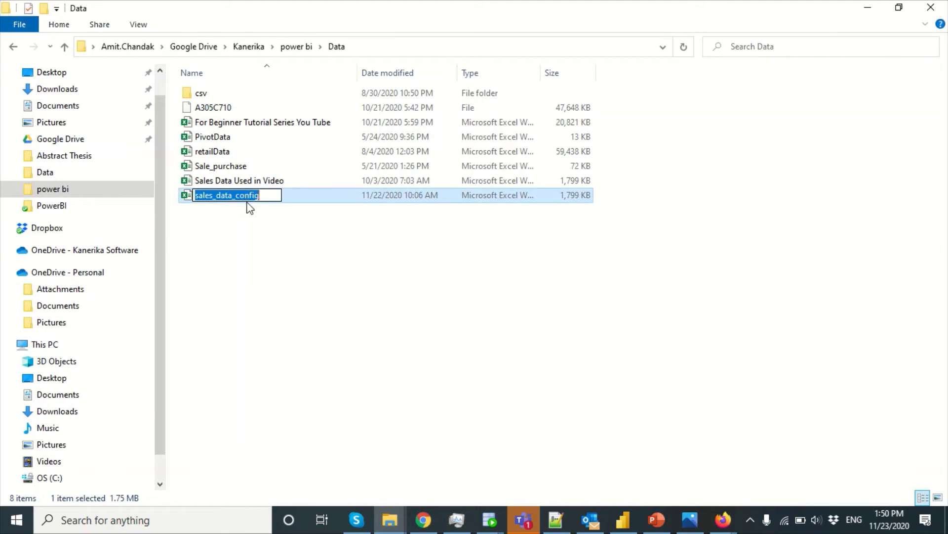
click(264, 197)
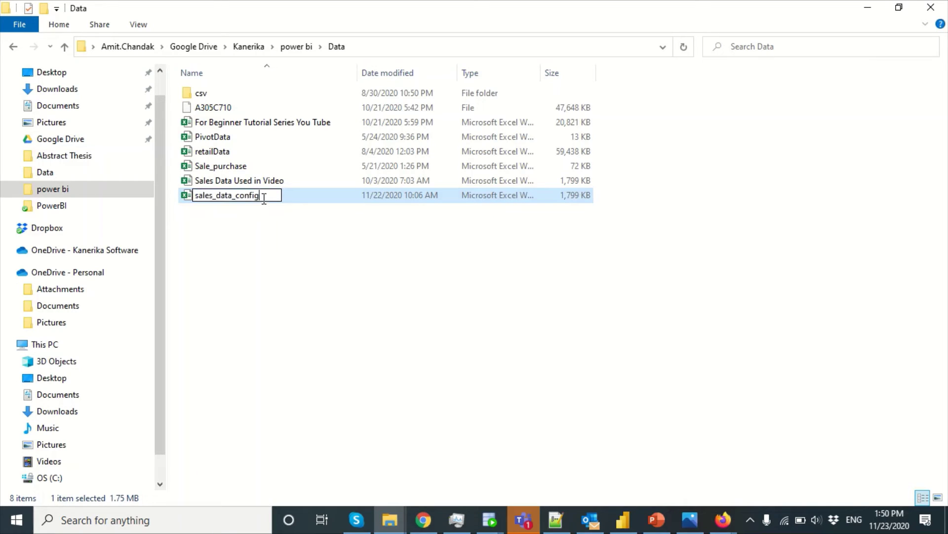
click(269, 294)
Refresh the Sales table and close the error saying sales_data_config.xlsx is missing
key(alt+Tab)
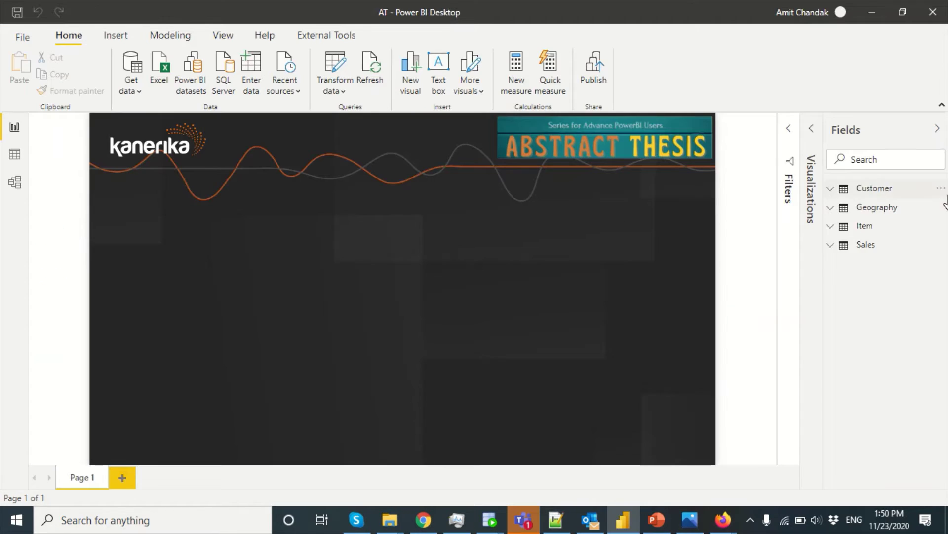
right_click(872, 245)
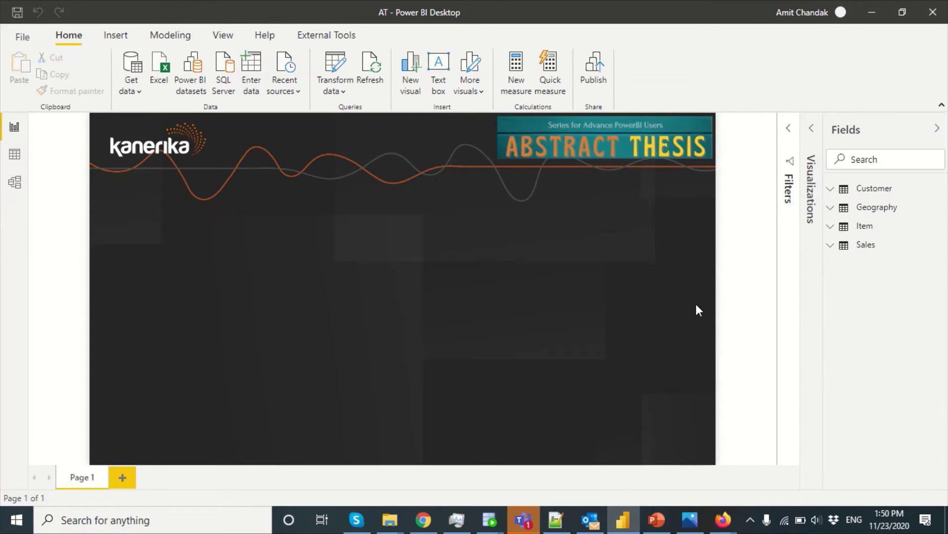
right_click(868, 246)
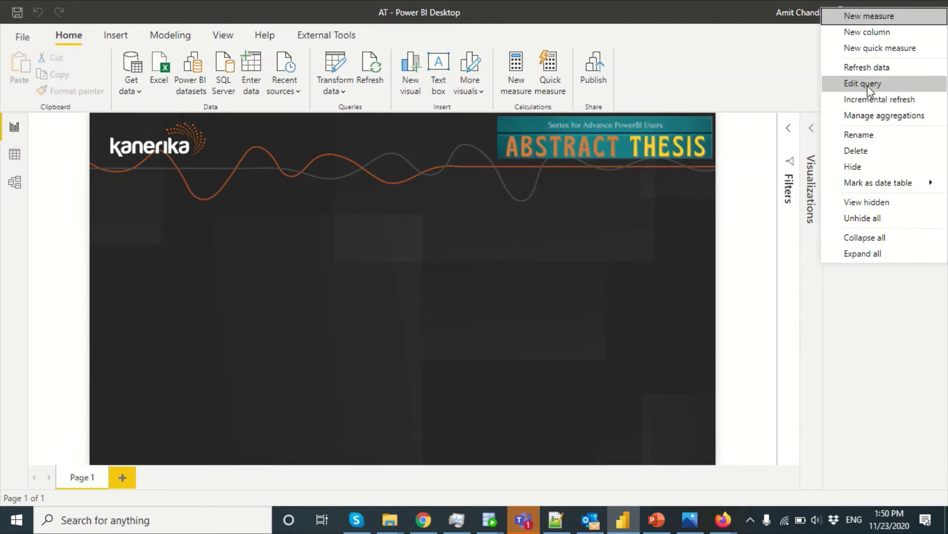
click(876, 69)
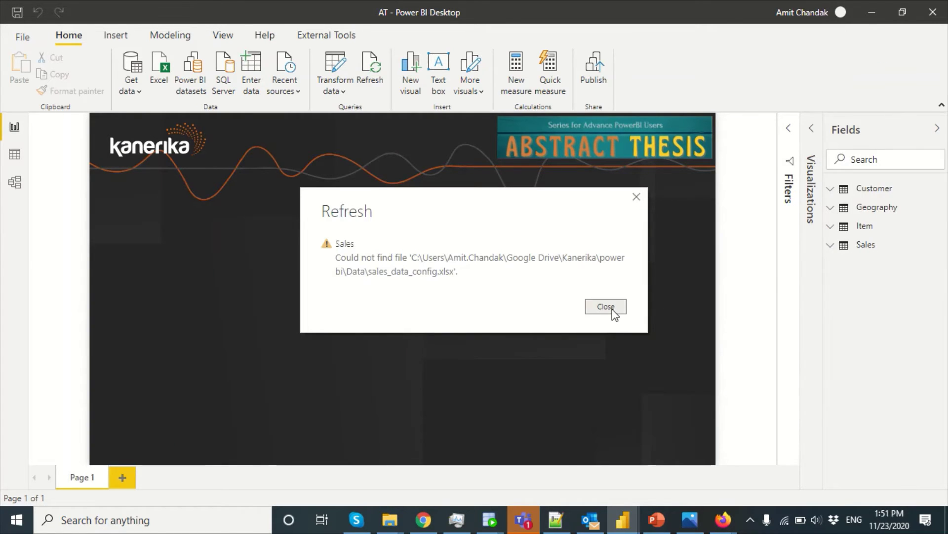
click(614, 314)
right_click(865, 247)
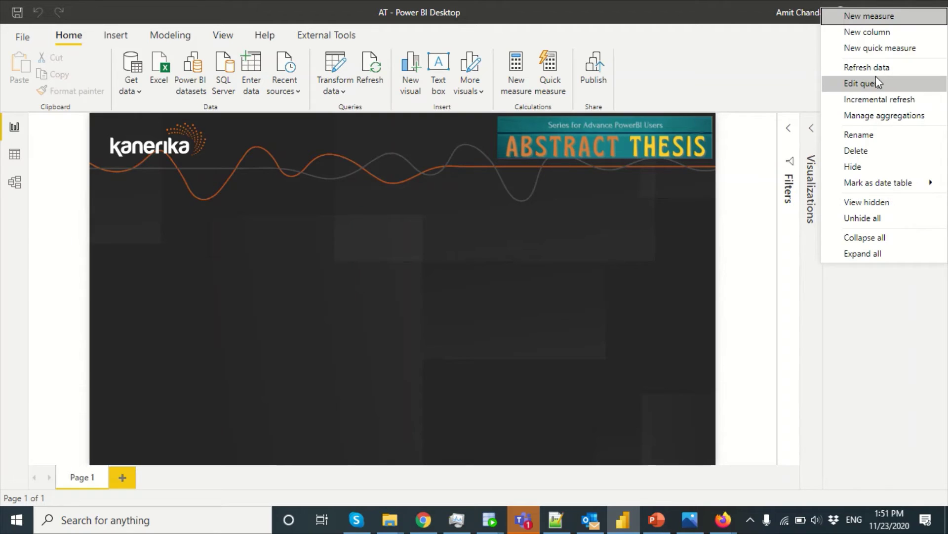
click(341, 91)
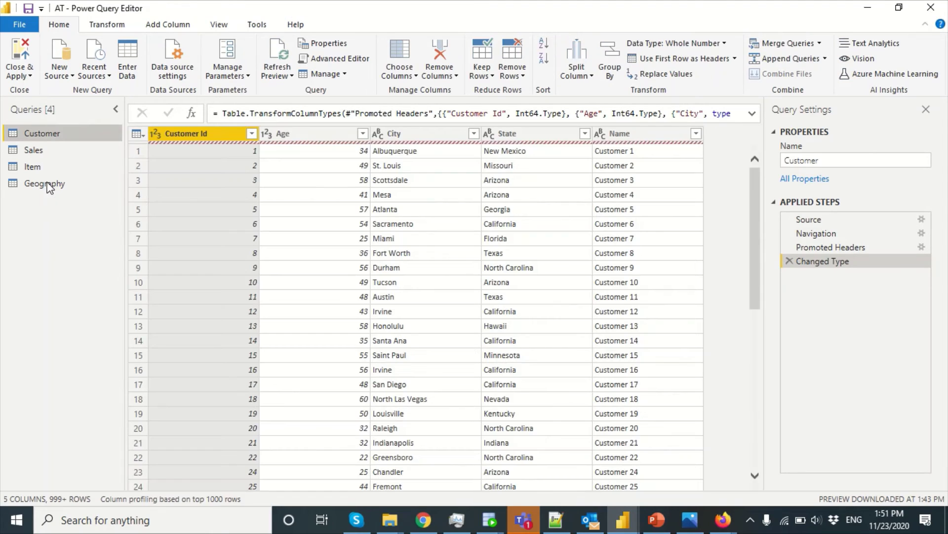
Change the Geography query's Source path to sales_data_config1.xlsx
click(47, 183)
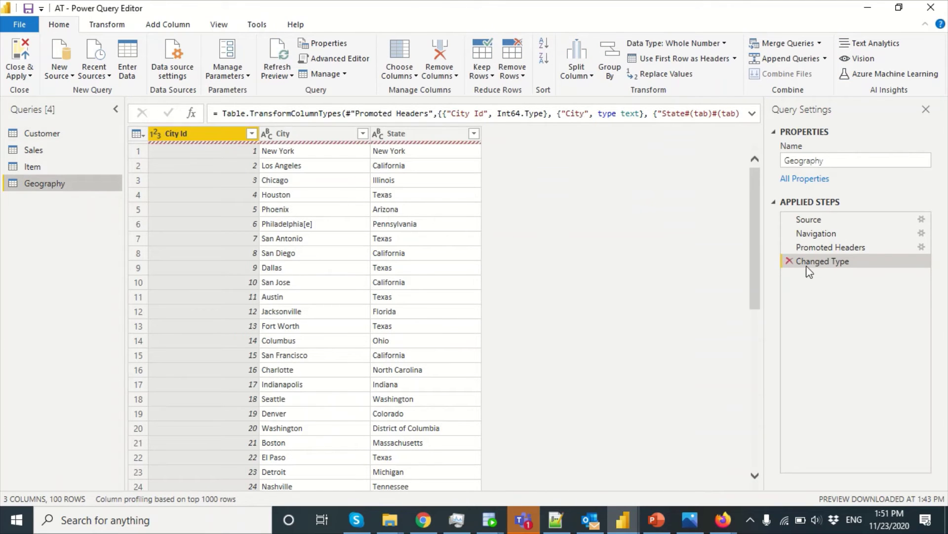
click(813, 221)
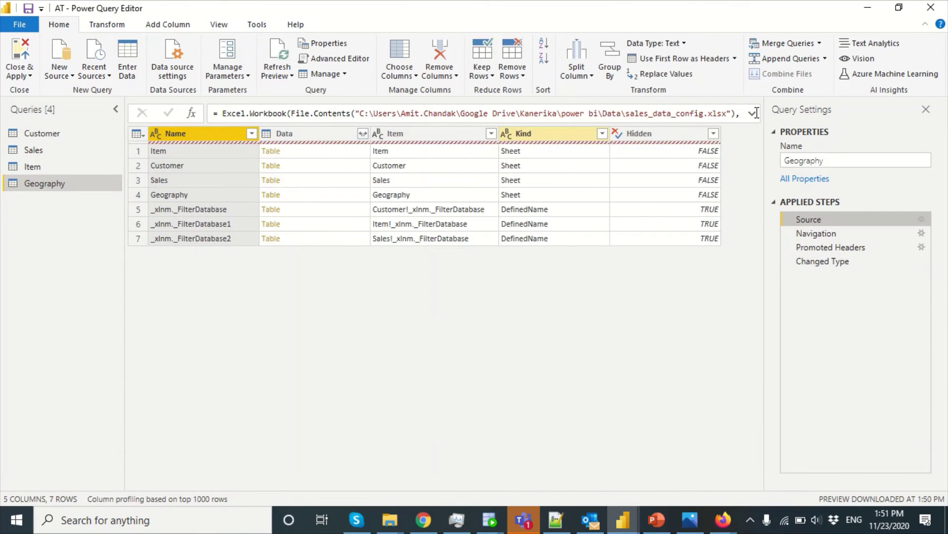
click(752, 115)
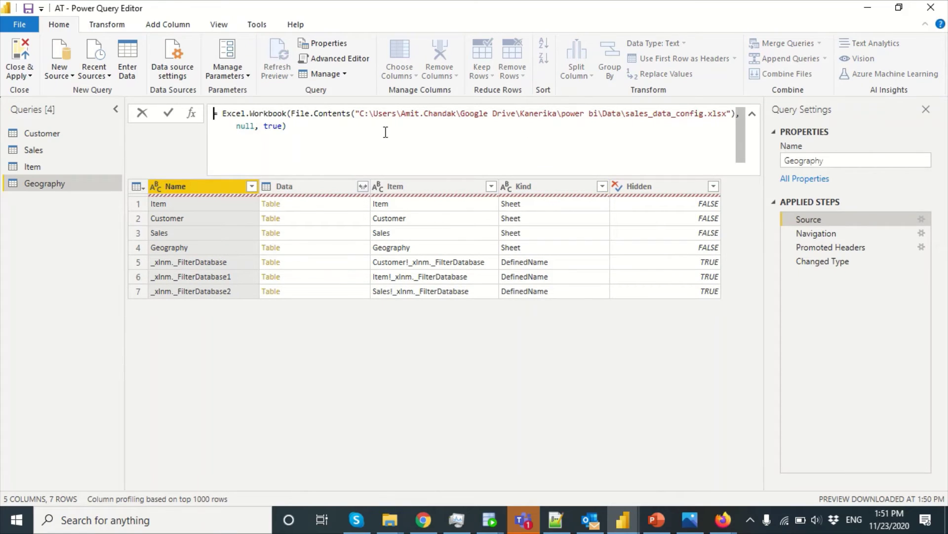
double_click(703, 115)
click(704, 118)
text(1)
key(Return)
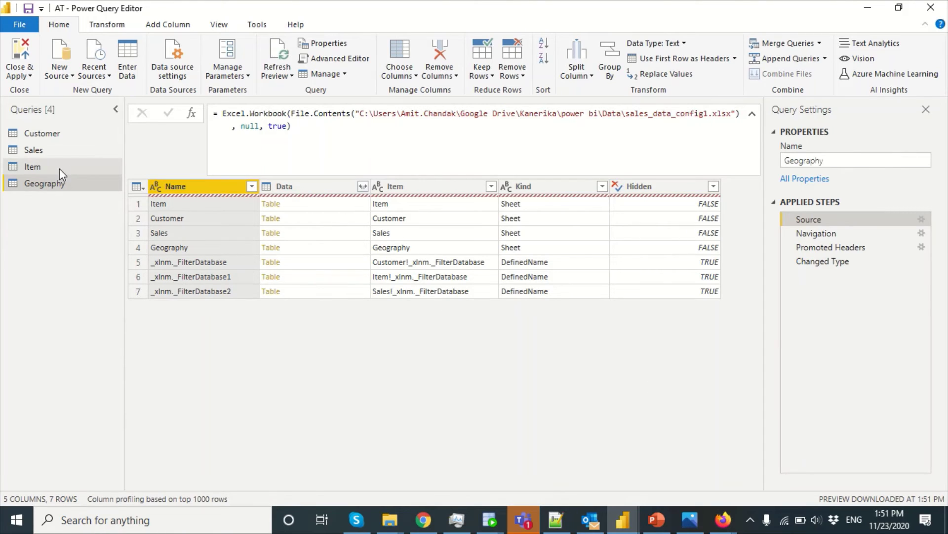
Change the Item query's Source path to sales_data_config1.xlsx
click(47, 169)
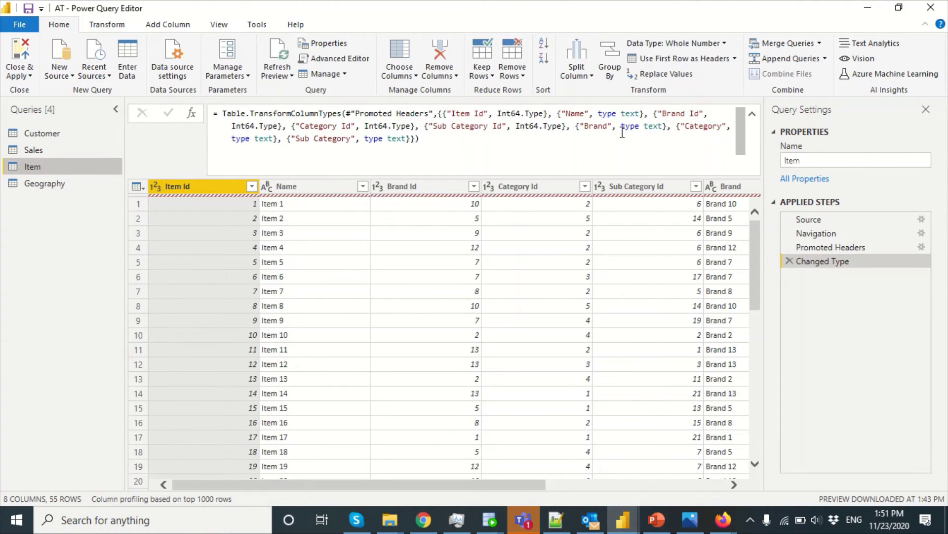
click(809, 220)
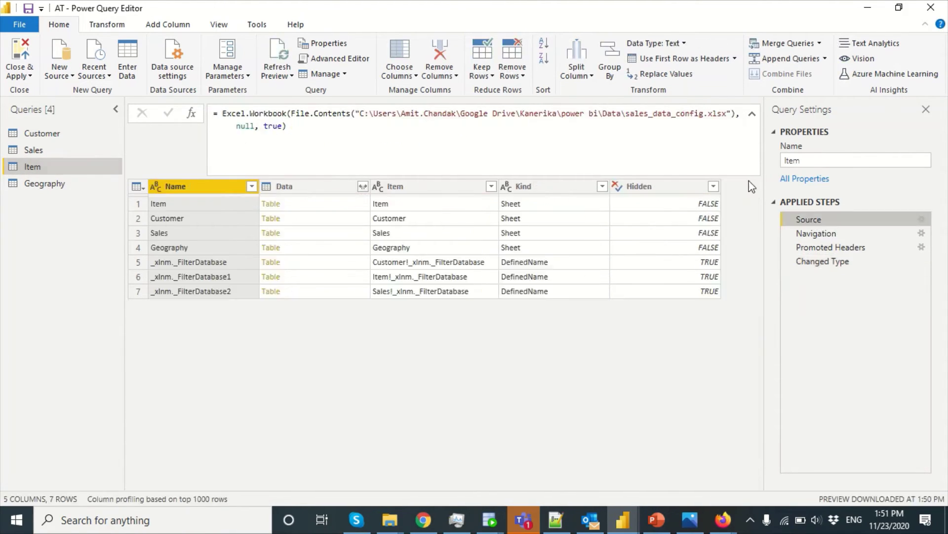
click(705, 114)
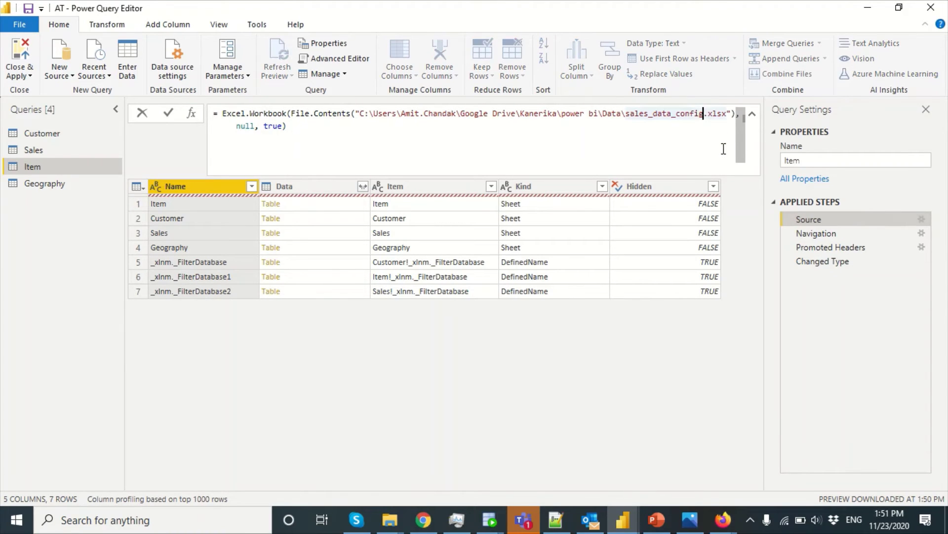
text(1)
key(Return)
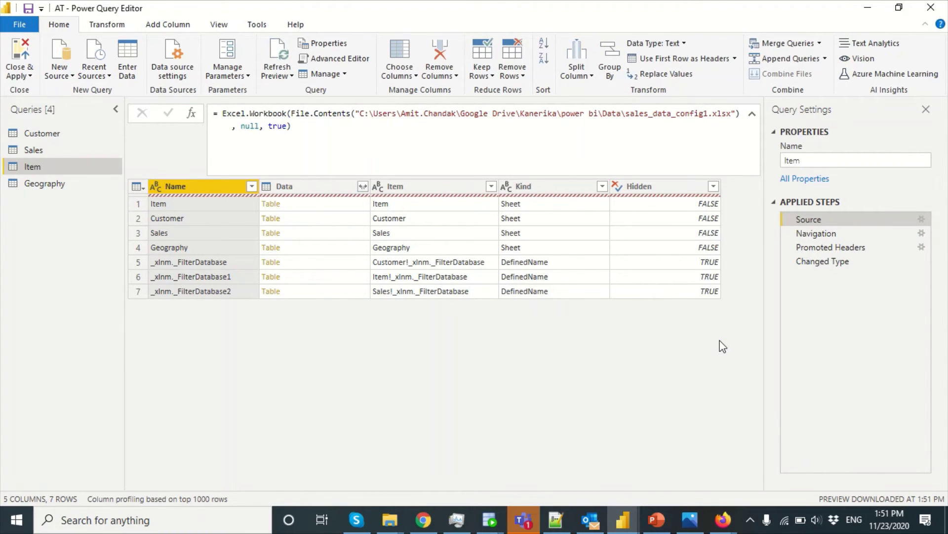
Change the Sales query's Source path to sales_data_config1.xlsx
click(37, 150)
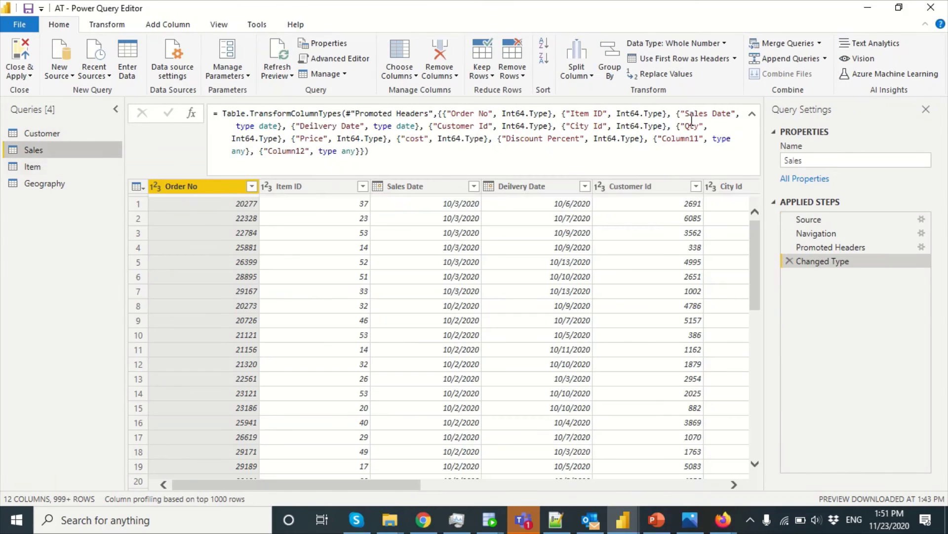
click(820, 219)
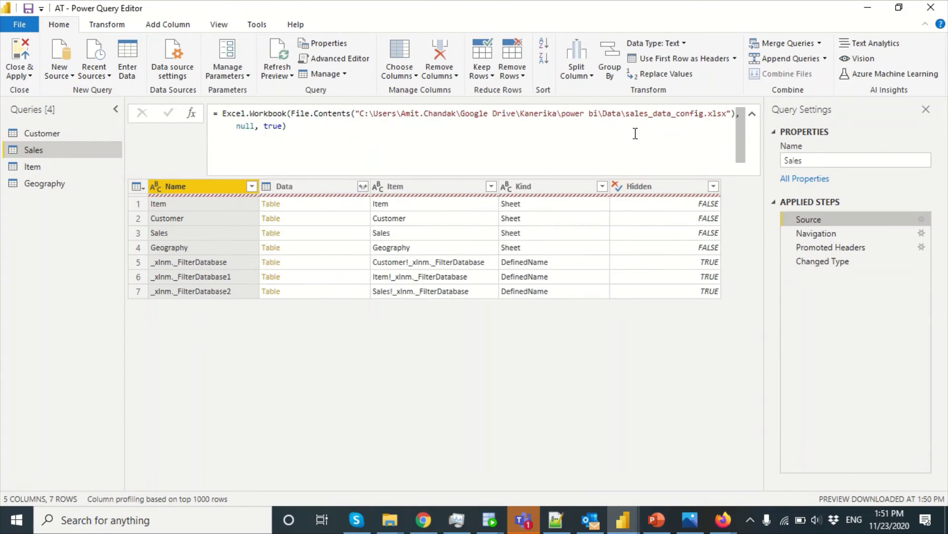
click(702, 113)
text(1)
key(Return)
Change the Customer query's Source path to sales_data_config1.xlsx
click(46, 131)
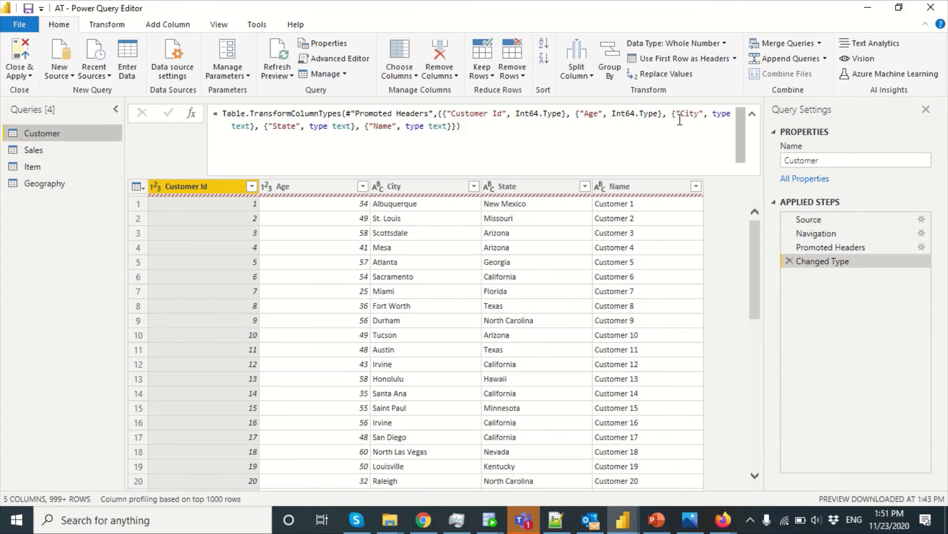
click(812, 220)
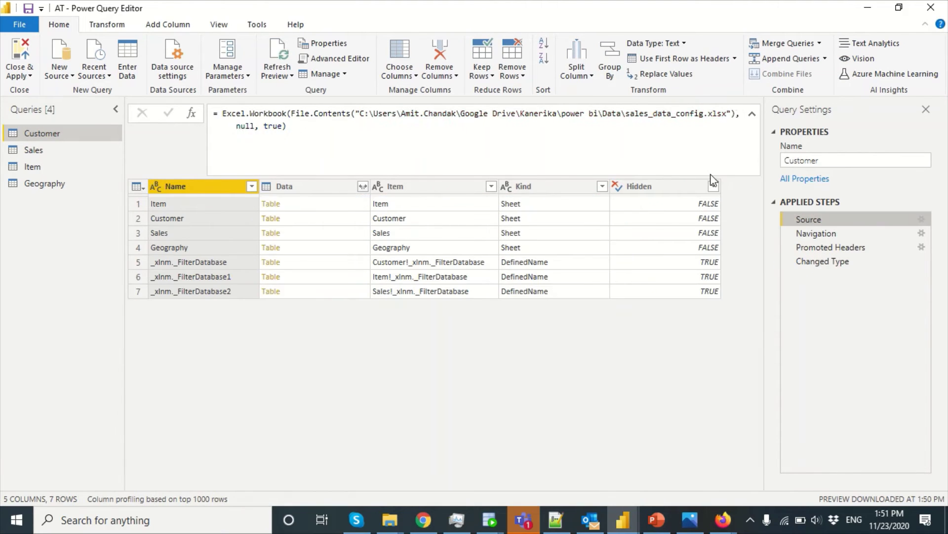
click(702, 114)
text(1)
key(Return)
Close & Apply the query edits and apply pending changes to reload all four tables
click(19, 75)
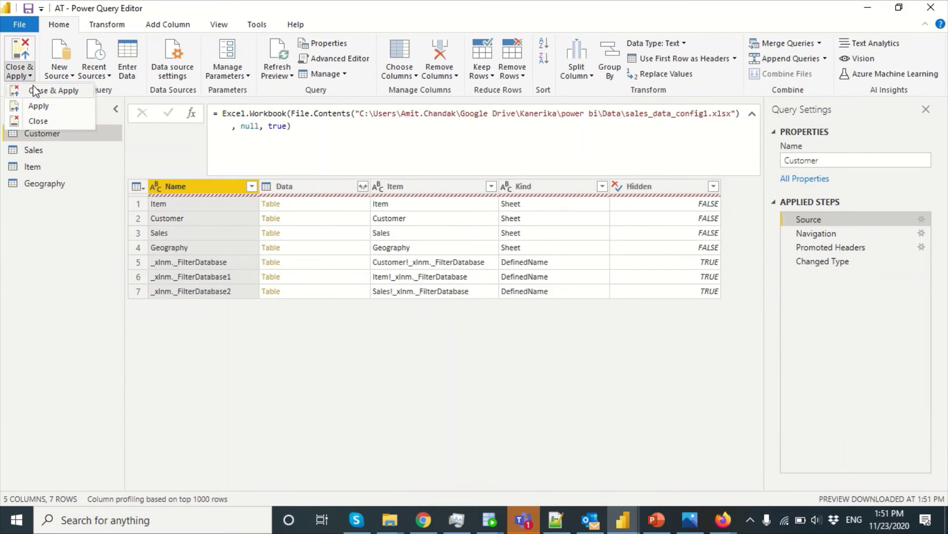
click(34, 90)
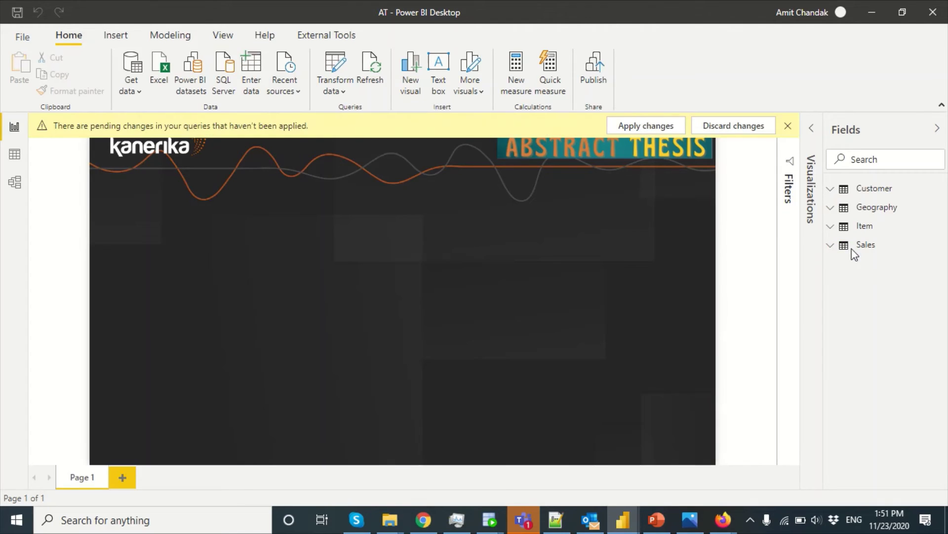
click(668, 126)
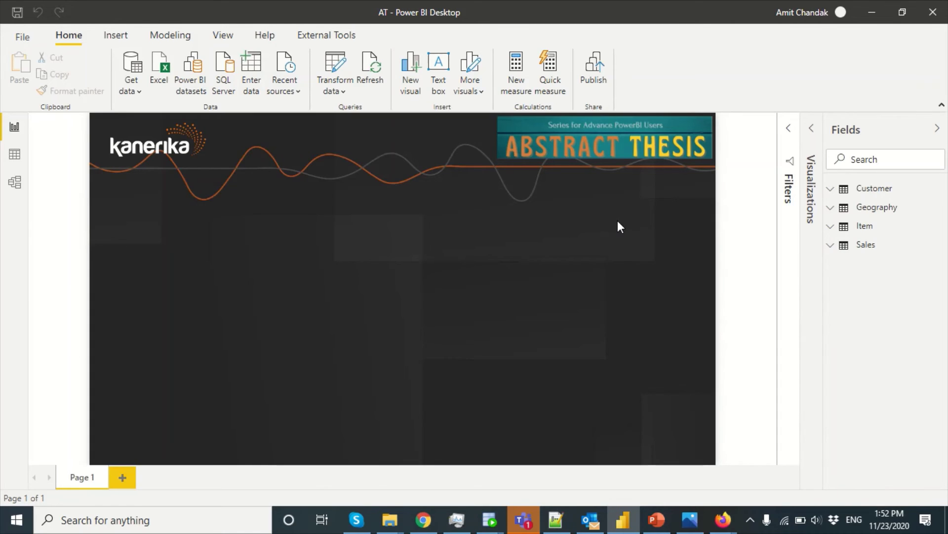
click(343, 94)
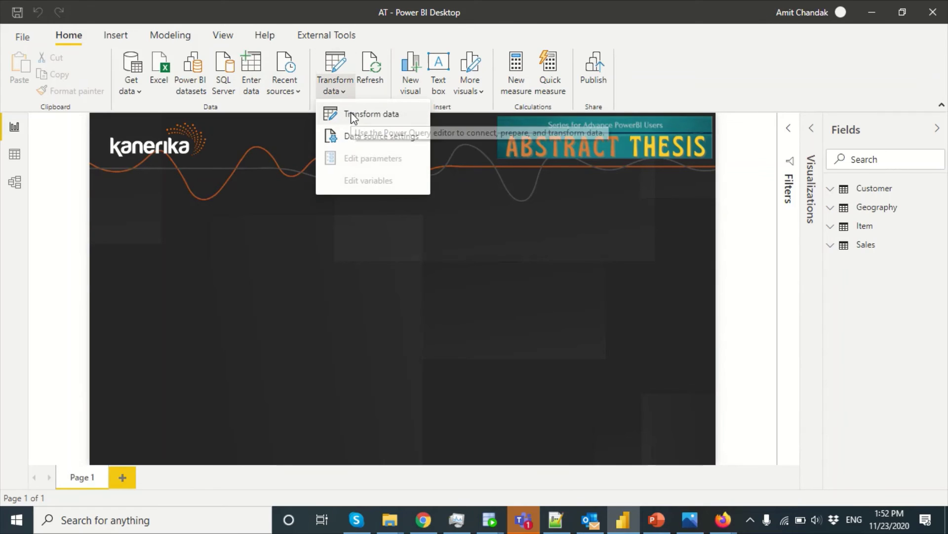
Review the Sales query's M code in Advanced Editor to confirm it reads sales_data_config1.xlsx, then cancel
click(355, 117)
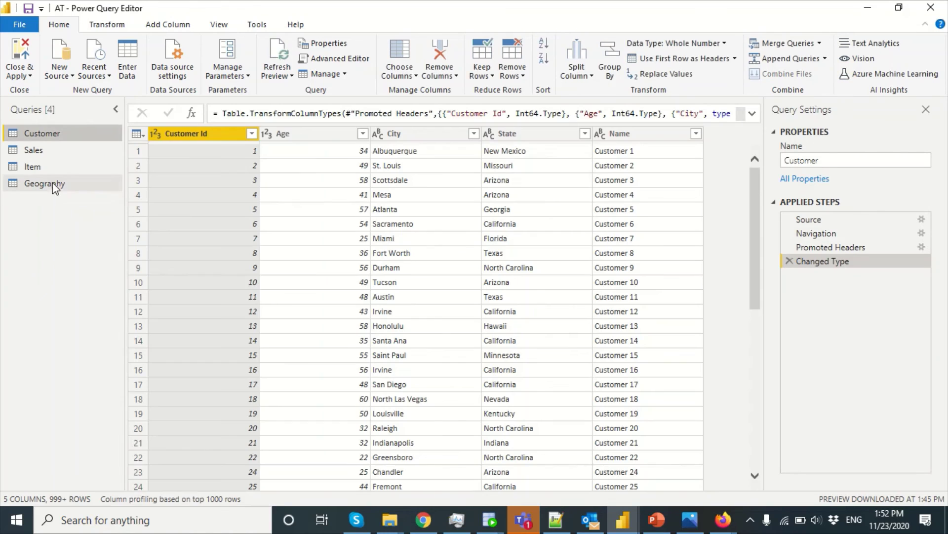
click(36, 149)
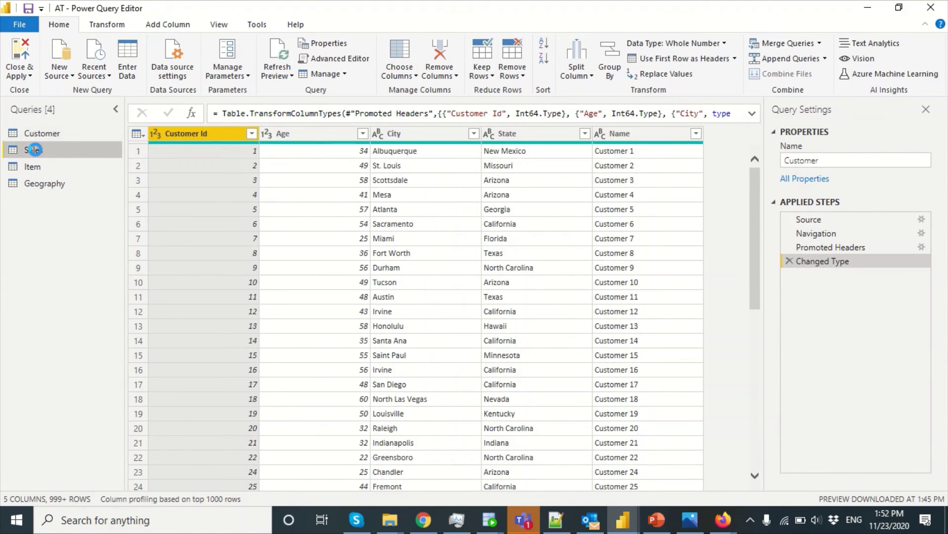
right_click(36, 150)
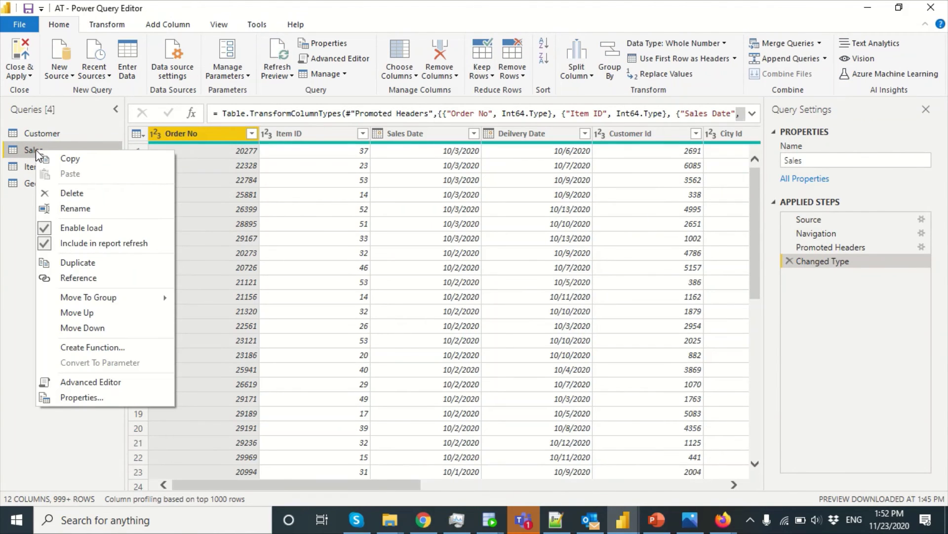
click(69, 379)
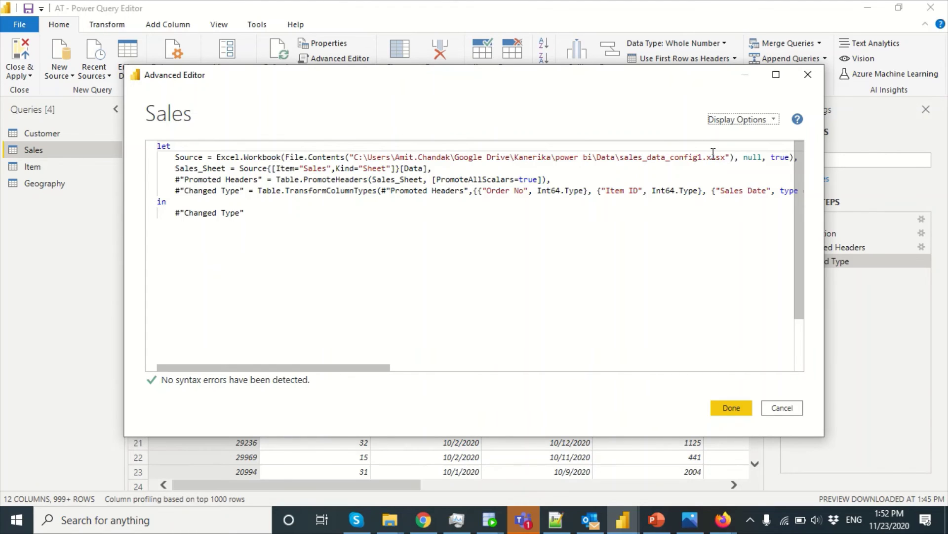
click(240, 213)
key(ctrl+a)
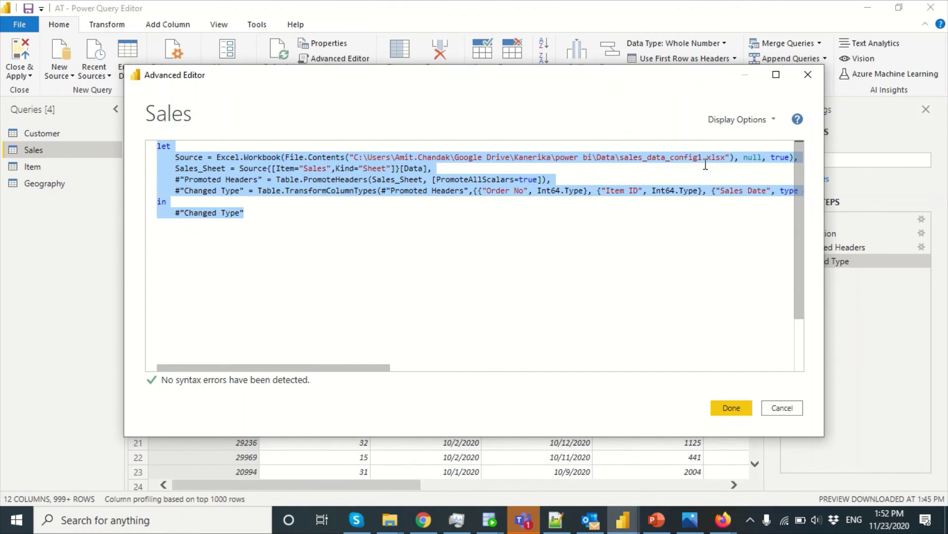
click(781, 409)
Close the Power Query Editor using Close rather than Close & Apply, returning to the report
click(24, 77)
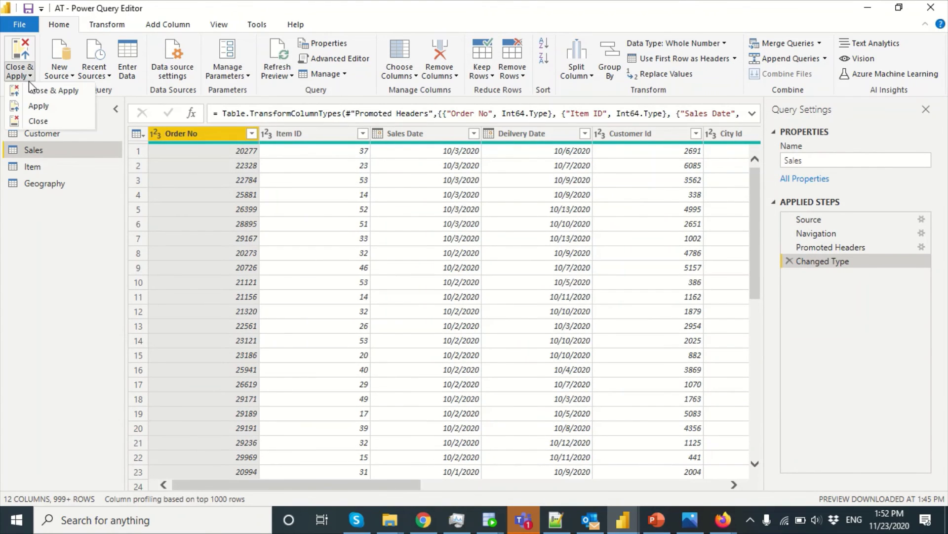
click(48, 121)
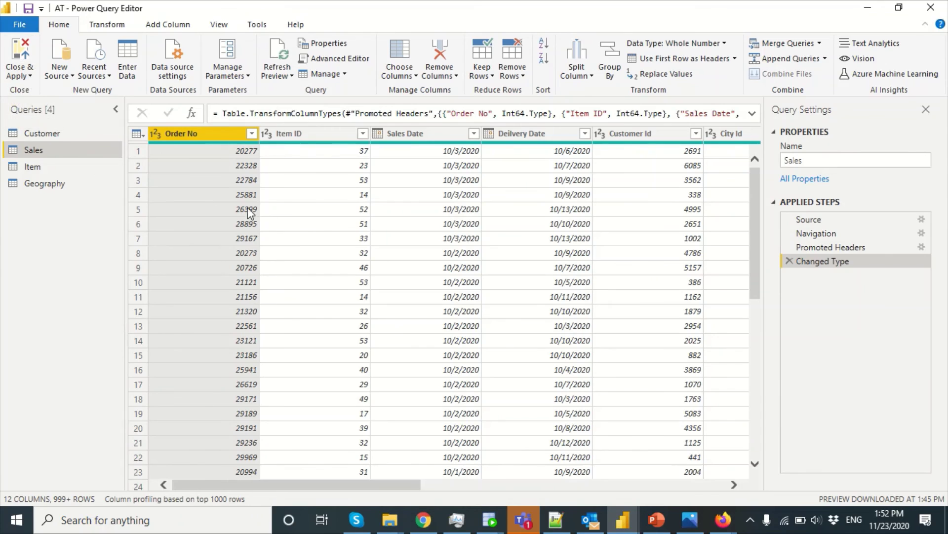